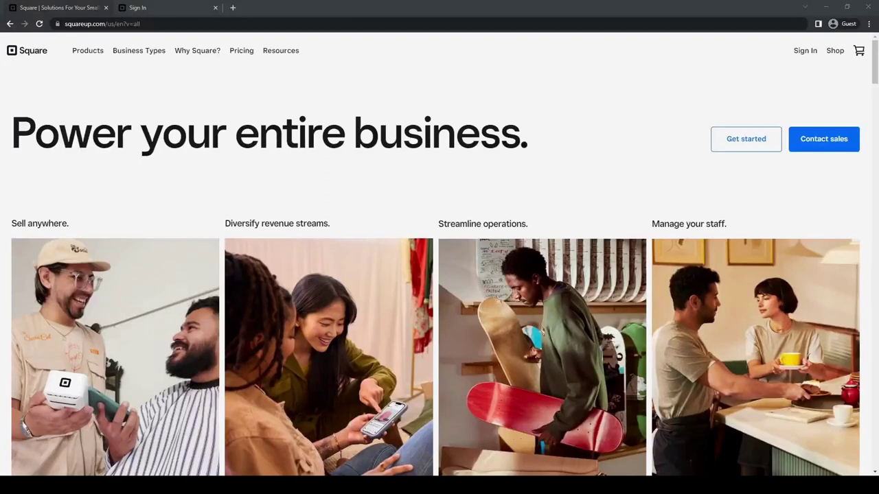
# View Square's sign-in page and the business types offered on its homepage
pyautogui.click(651, 429)
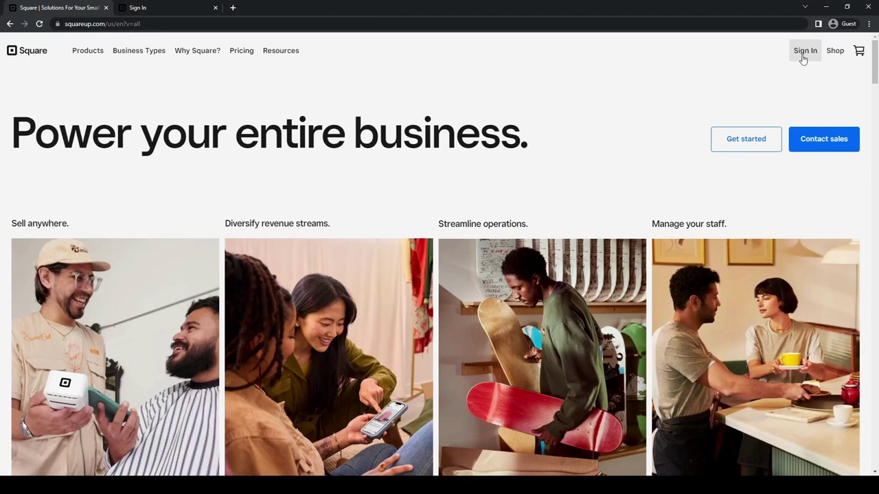
pyautogui.click(173, 12)
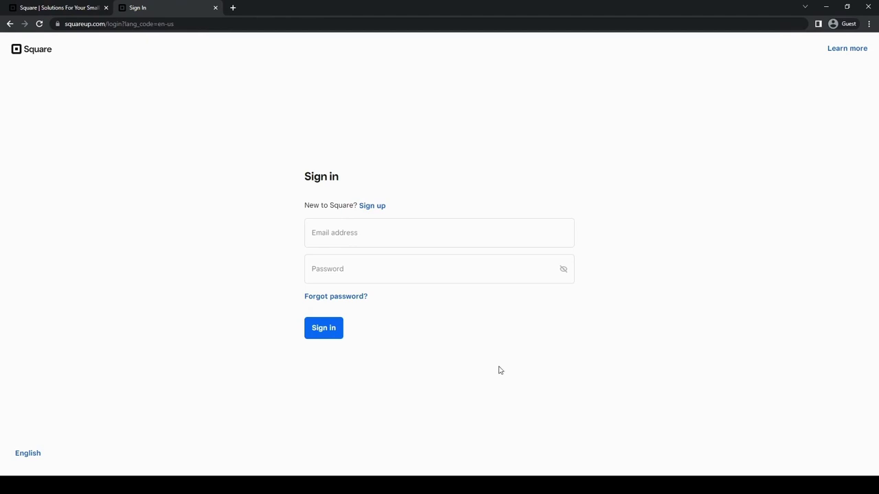
pyautogui.click(507, 277)
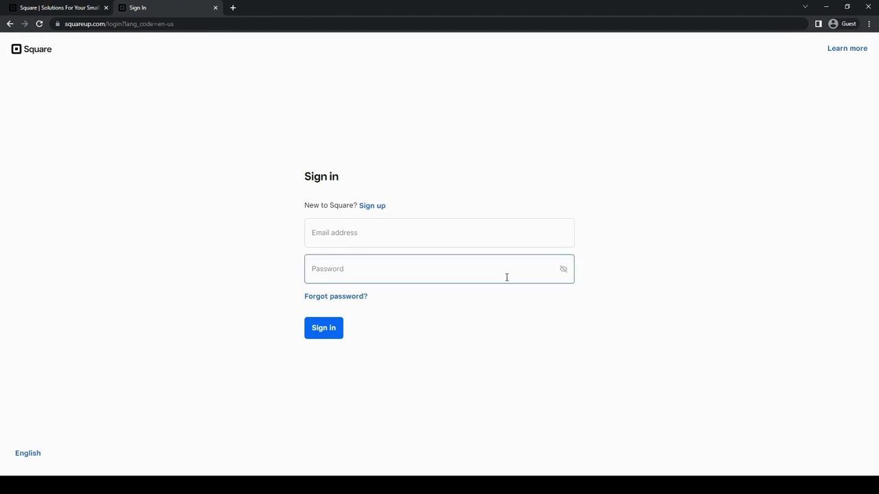
pyautogui.click(163, 184)
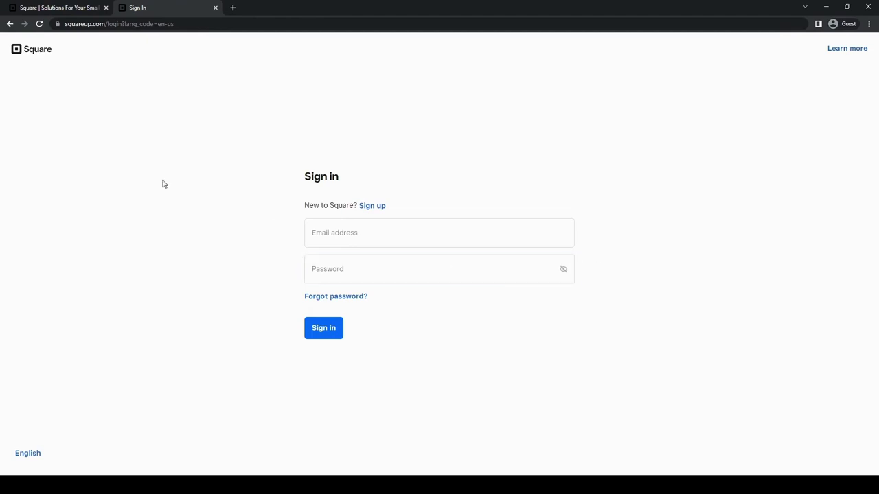
pyautogui.click(76, 8)
pyautogui.moveTo(139, 50)
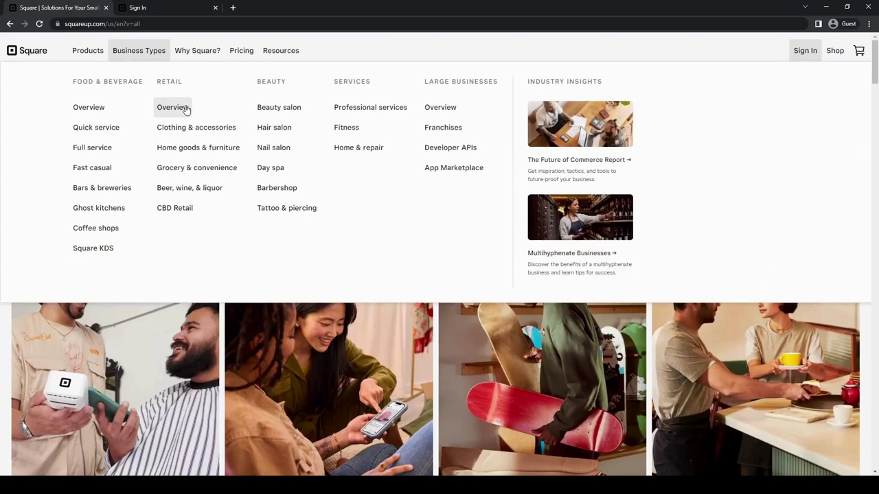
pyautogui.click(184, 109)
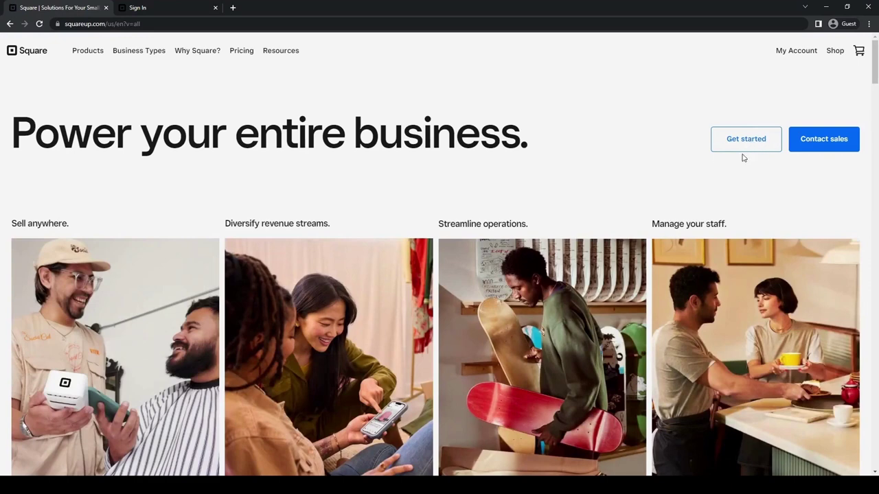
# Start the Square sign-up from the homepage and close the separate sign-in page
pyautogui.click(761, 146)
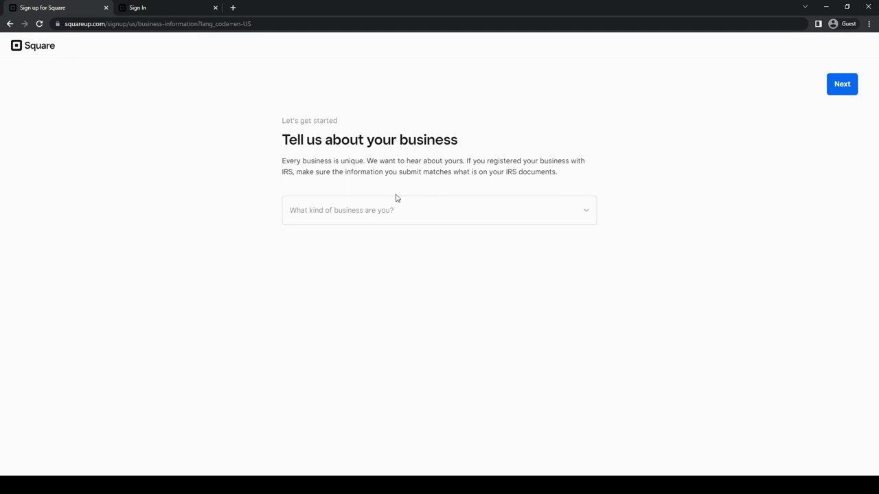
pyautogui.click(181, 9)
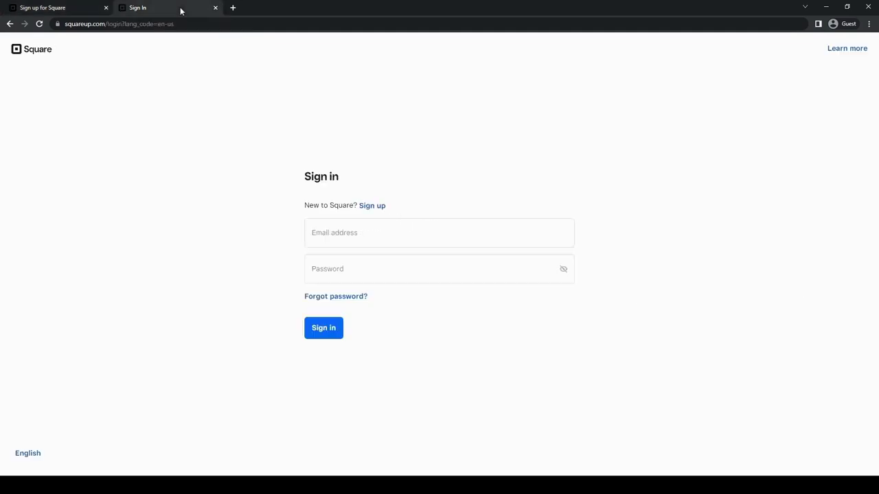
pyautogui.click(216, 8)
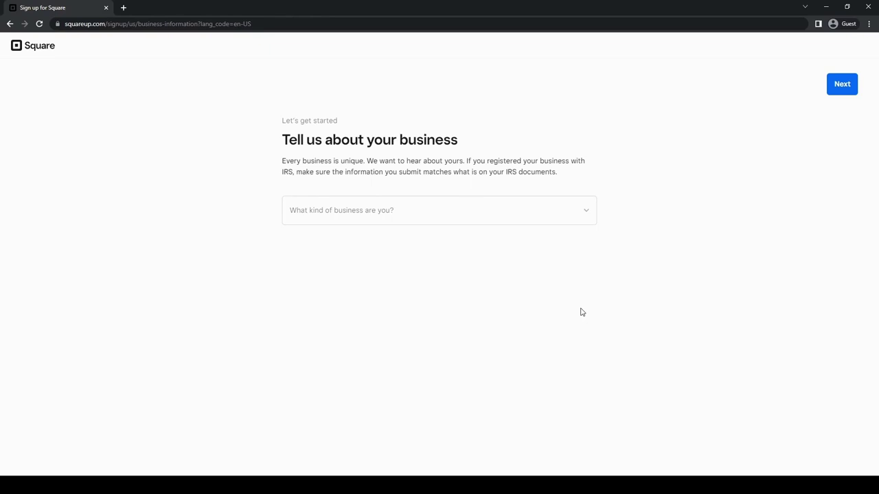
# Set the kind of business to Other and try to continue the sign-up
pyautogui.click(489, 213)
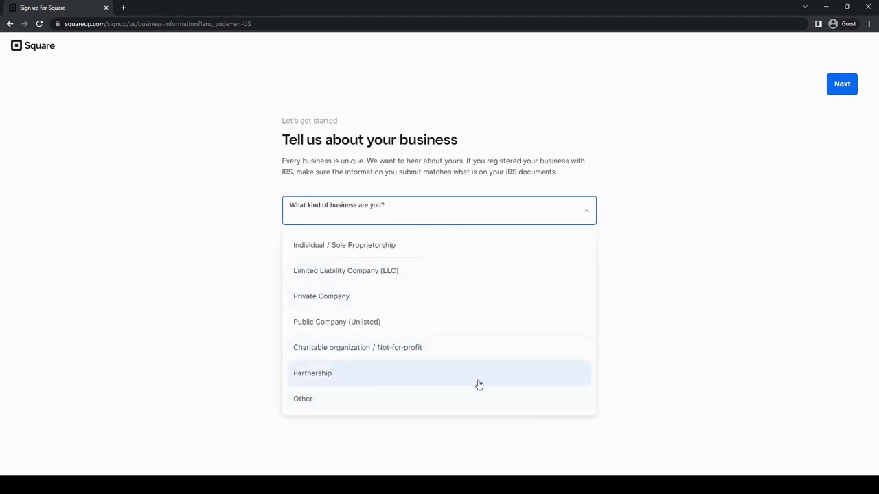
pyautogui.click(461, 403)
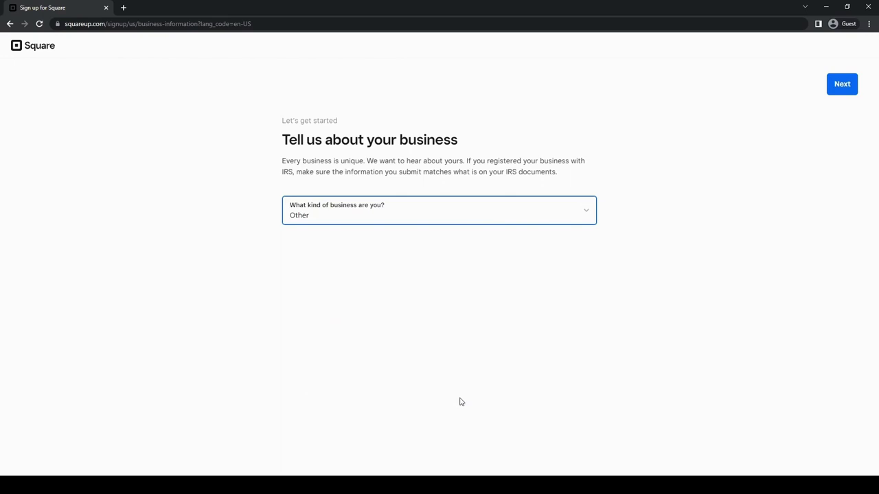
pyautogui.click(840, 85)
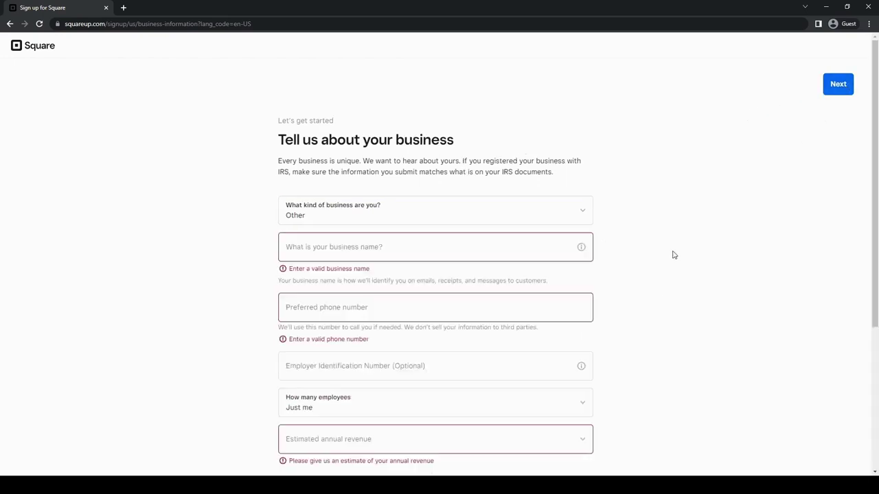
# Look through the business information form and change the kind of business to Individual / Sole Proprietorship
pyautogui.click(445, 253)
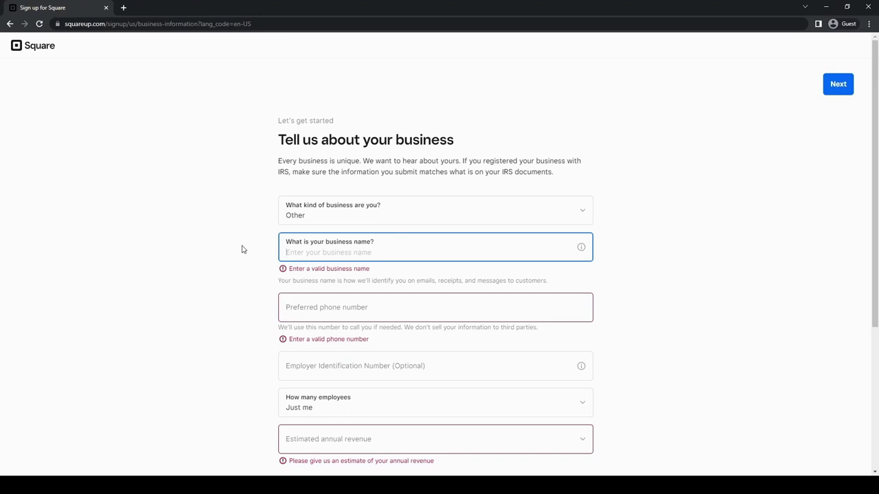
pyautogui.scroll(-1, 244, 254)
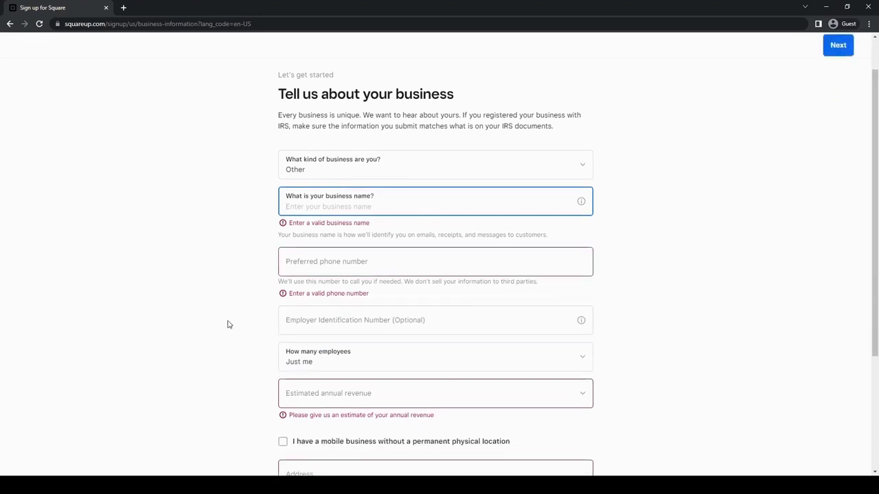
pyautogui.scroll(-2, 234, 321)
pyautogui.scroll(3, 251, 318)
pyautogui.click(394, 201)
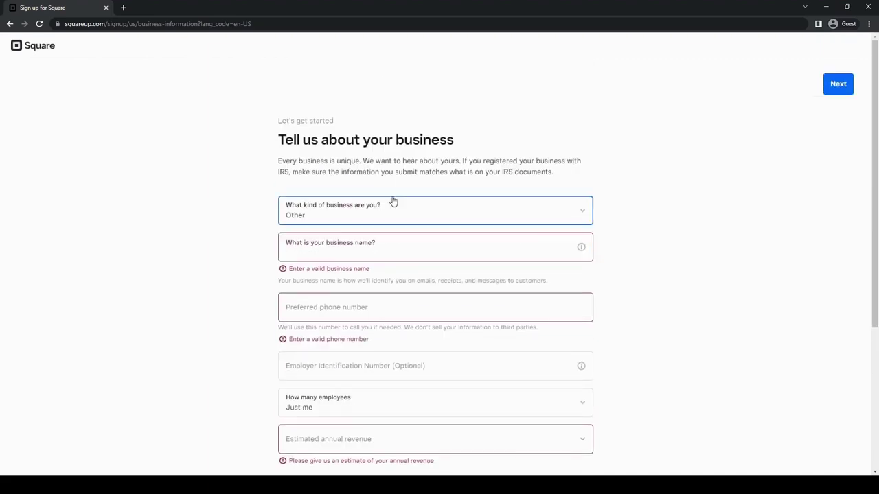
pyautogui.click(394, 248)
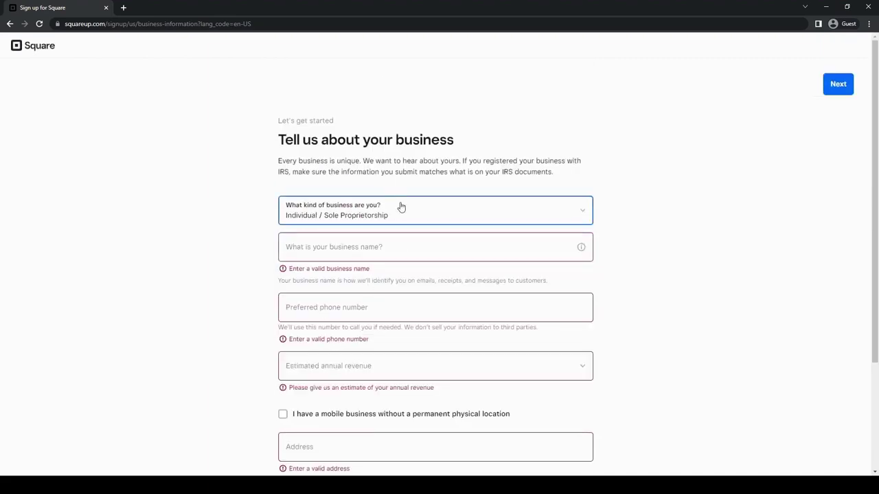
# Set the business kind to Public Company (Unlisted), the business name to Triangle Store and the estimated annual revenue to Not sure yet
pyautogui.scroll(-2, 258, 287)
pyautogui.scroll(2, 257, 287)
pyautogui.click(434, 216)
pyautogui.click(384, 322)
pyautogui.click(713, 278)
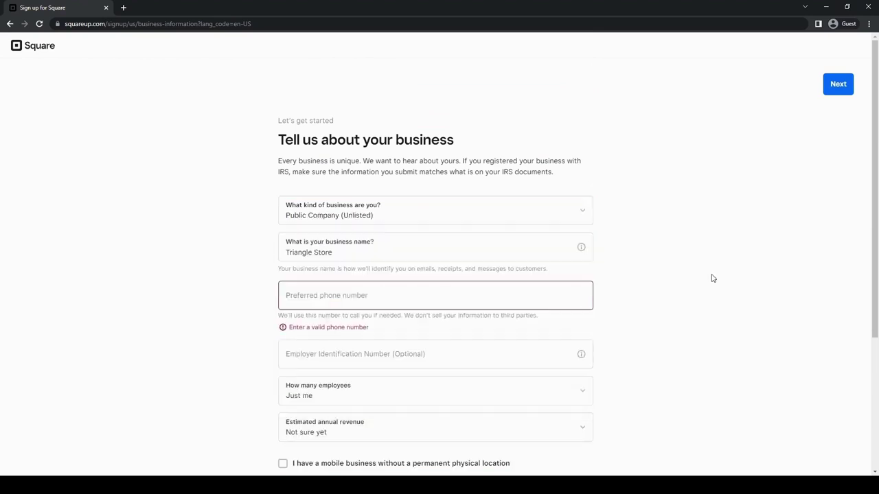
# Try to continue the sign-up with the phone number left empty, dismiss the error banner and check the remaining fields
pyautogui.click(848, 84)
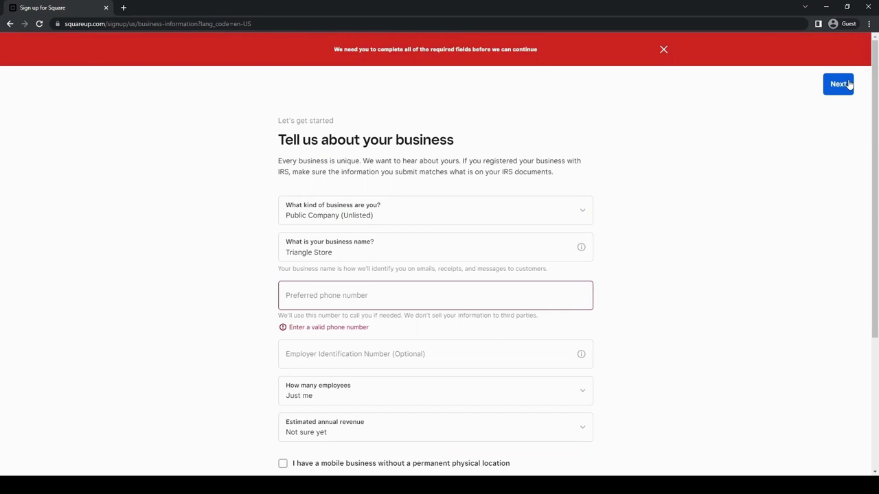
pyautogui.click(664, 51)
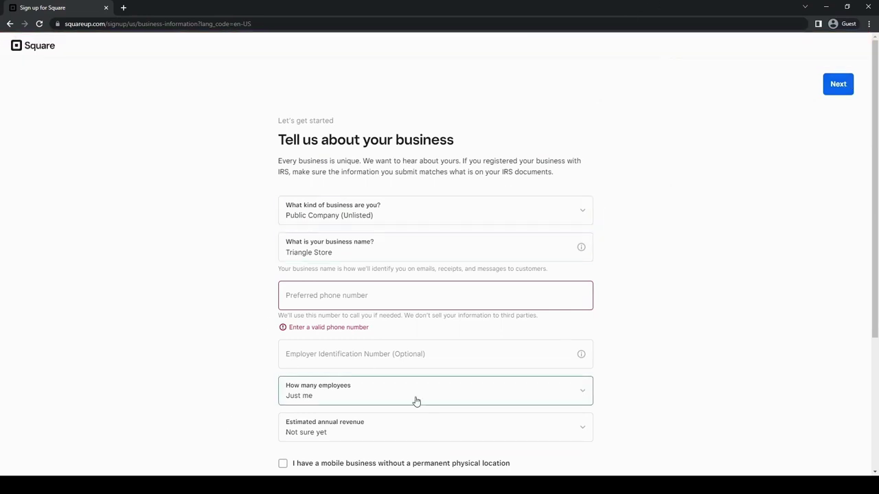
pyautogui.scroll(-3, 382, 371)
pyautogui.scroll(3, 106, 267)
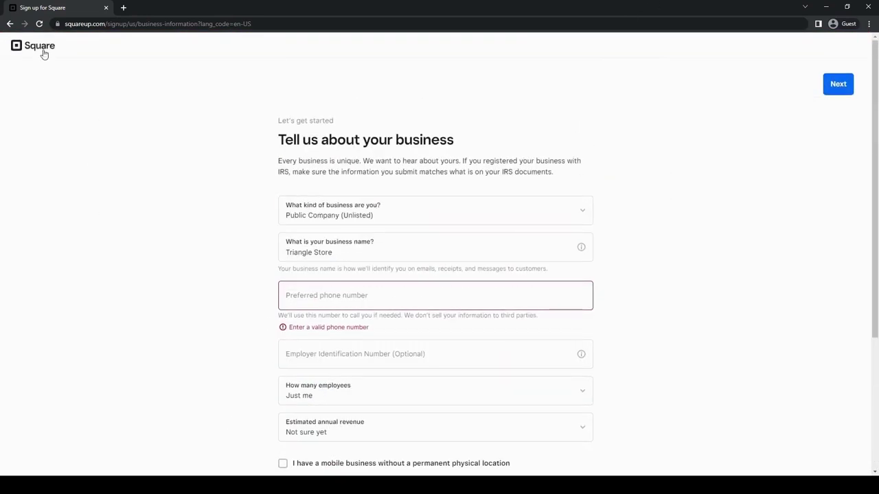
# Return to the Square homepage, open the account's dashboard and look over its contents
pyautogui.click(43, 54)
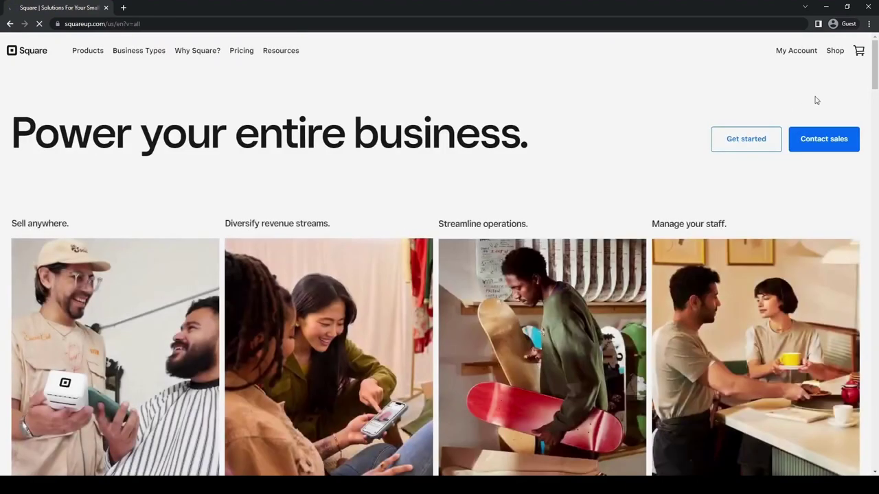
pyautogui.click(791, 51)
pyautogui.click(785, 54)
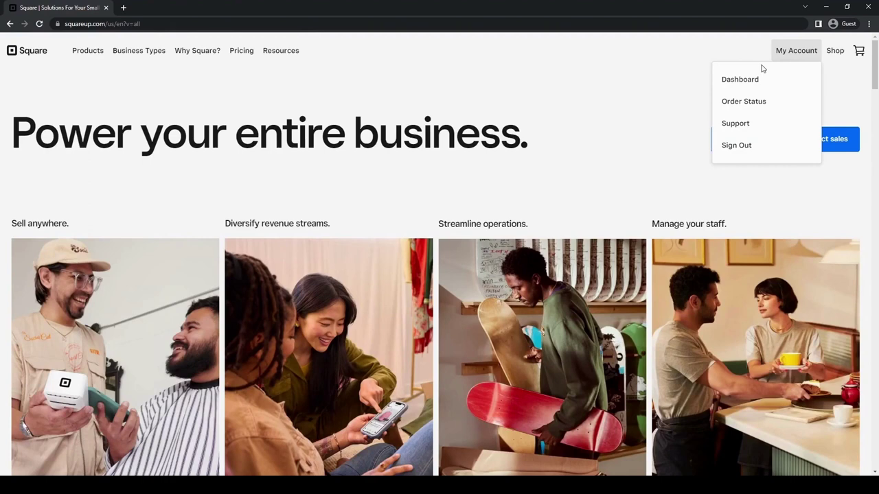
pyautogui.click(731, 81)
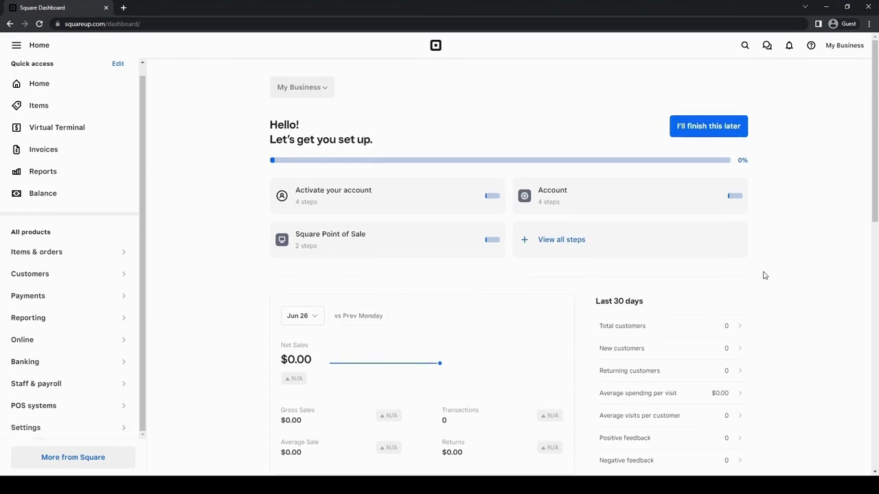
pyautogui.scroll(-10, 241, 281)
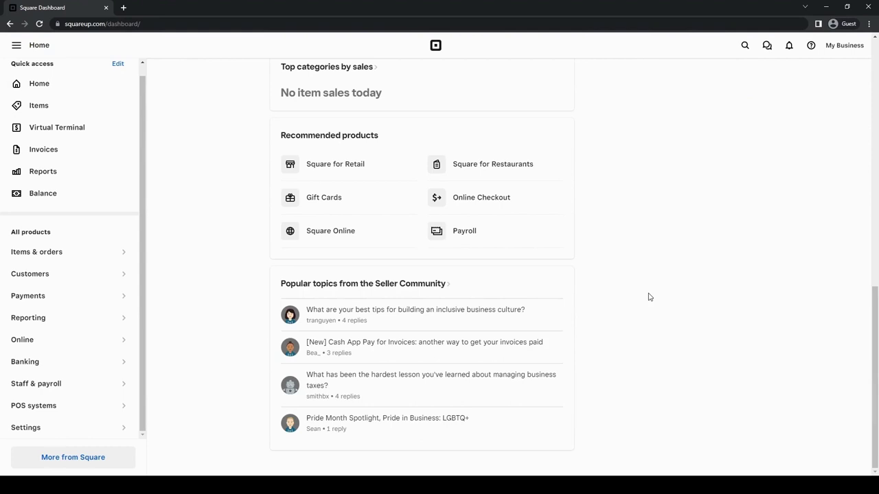
pyautogui.scroll(10, 650, 297)
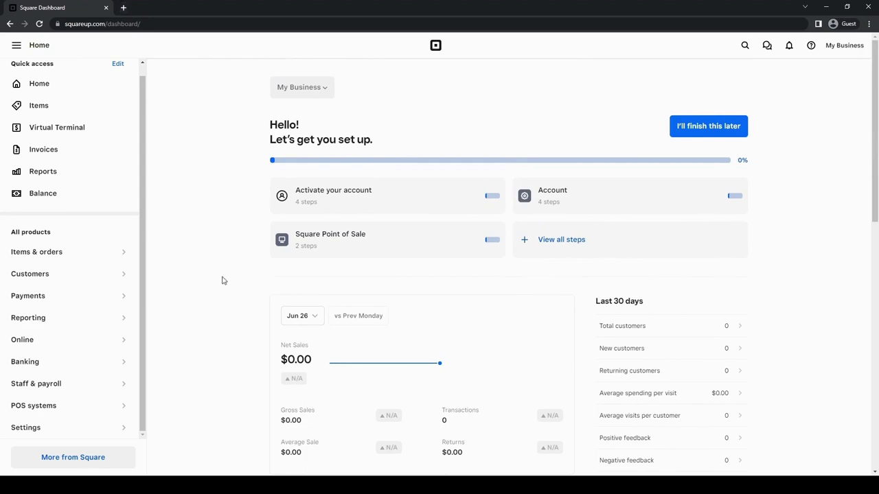
# Search the web for "weebly" in a new tab and open the Weebly homepage
pyautogui.click(124, 7)
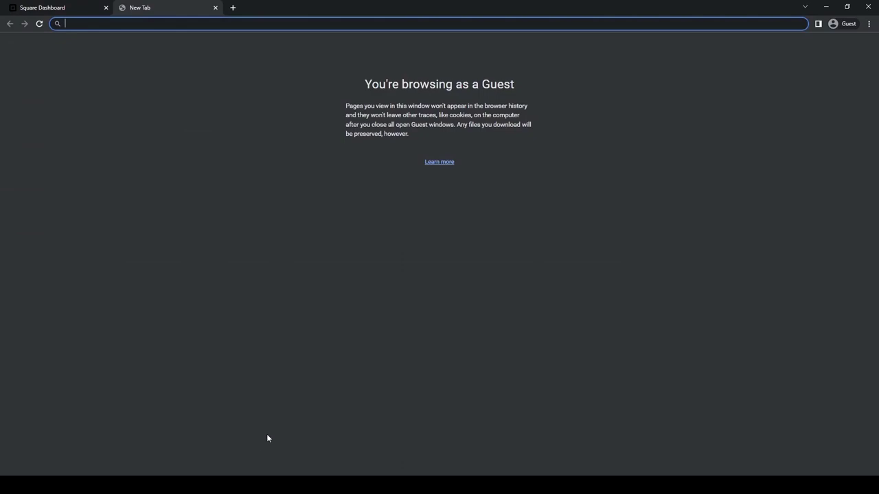
pyautogui.write('weebl')
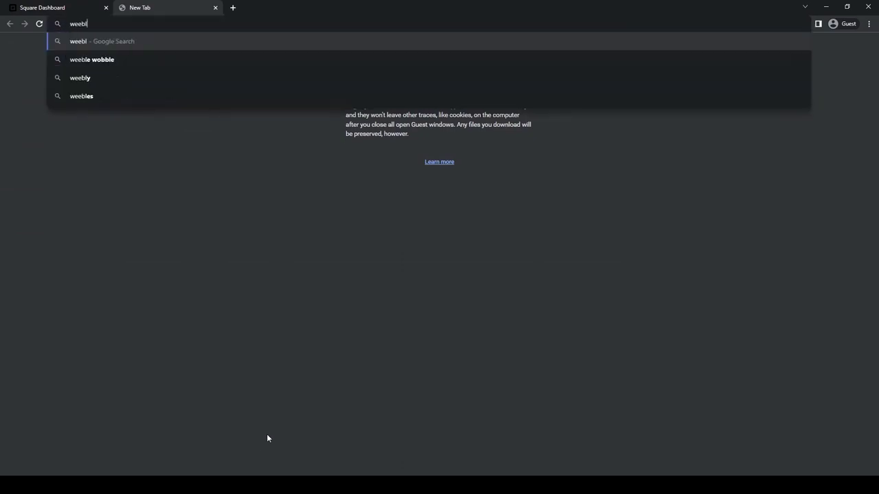
pyautogui.write('y')
pyautogui.press('Return')
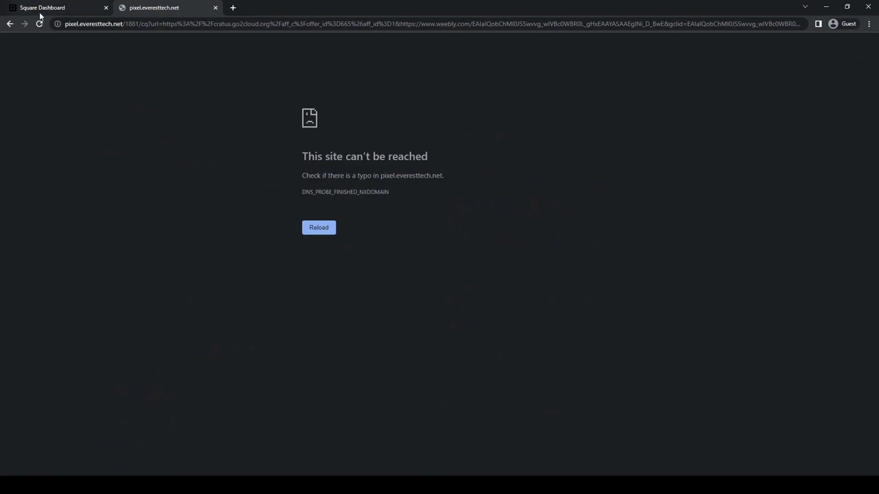
pyautogui.click(10, 24)
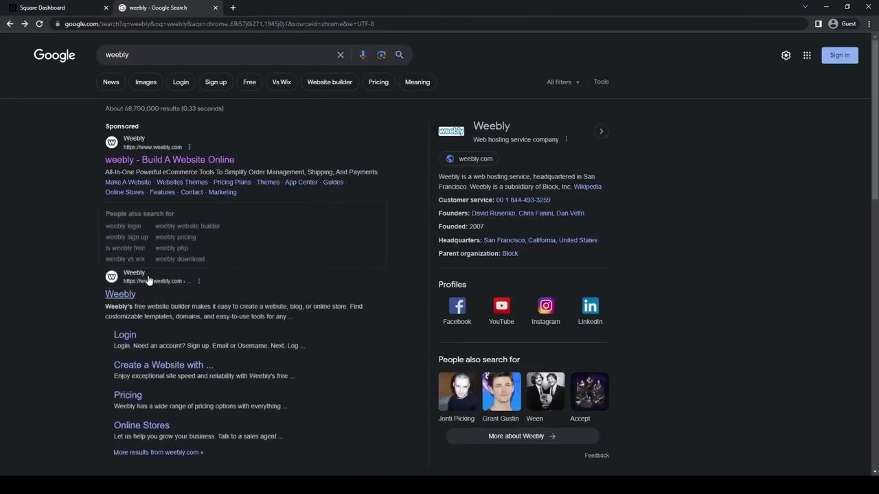
pyautogui.click(122, 307)
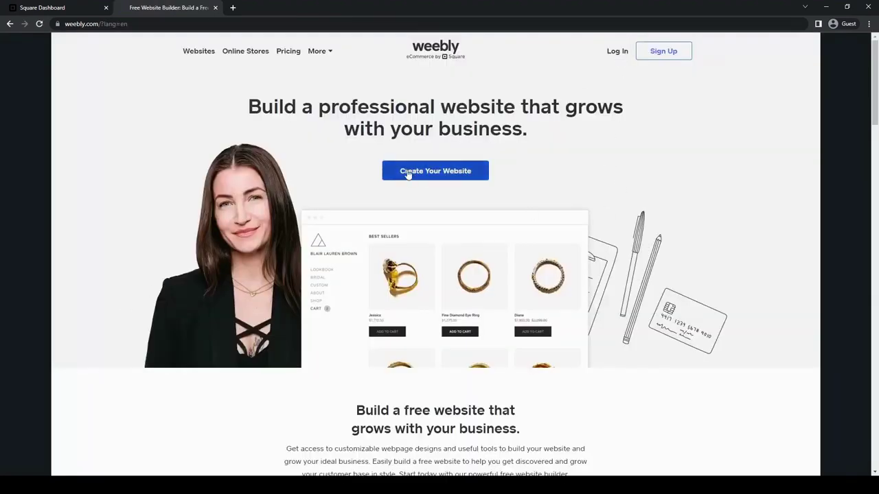
# Switch back to the Square dashboard and review its sections and the business account options
pyautogui.click(77, 9)
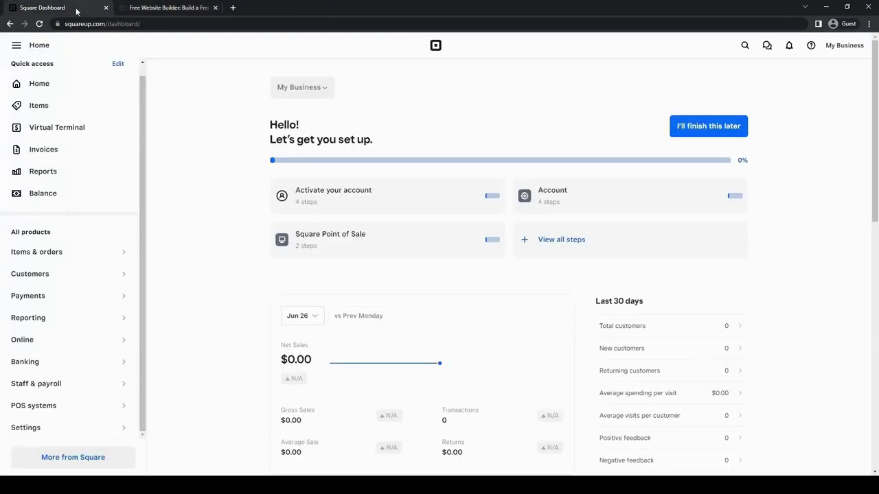
pyautogui.scroll(-9, 257, 269)
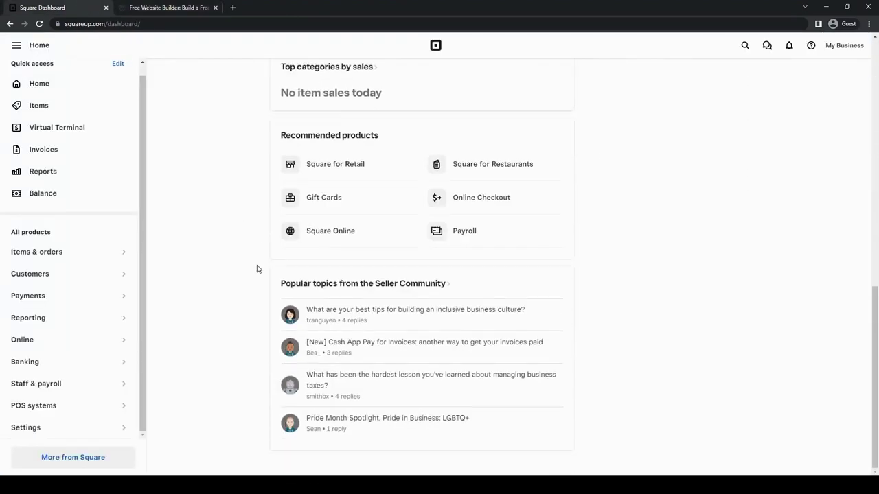
pyautogui.scroll(10, 257, 269)
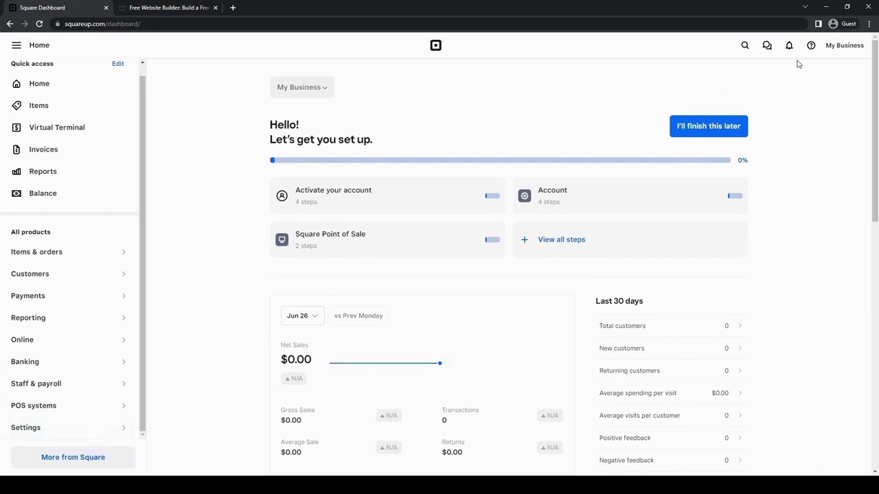
pyautogui.click(845, 47)
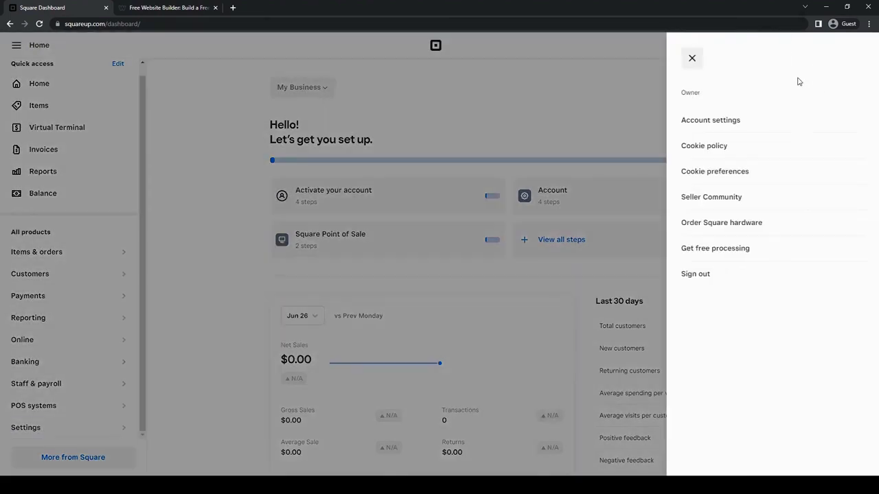
pyautogui.click(553, 124)
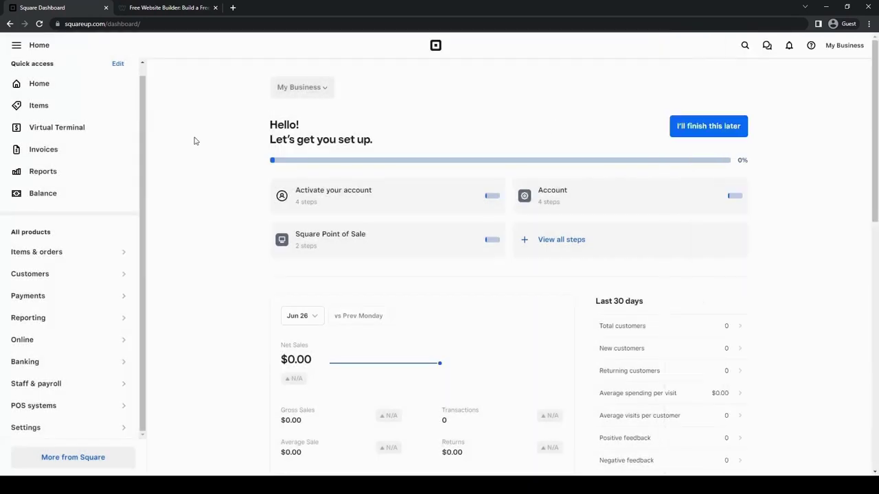
# Collapse and reopen the dashboard's side navigation and look through the sales figures, recommended products and community topics
pyautogui.click(18, 46)
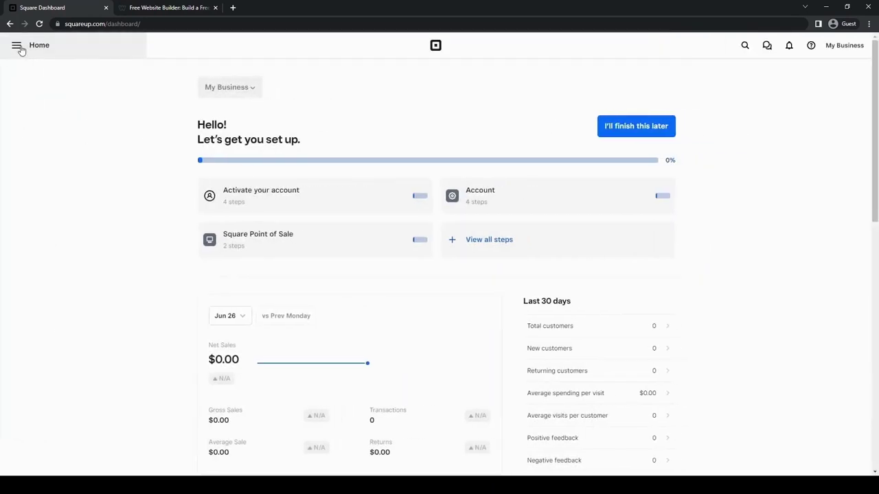
pyautogui.click(20, 50)
pyautogui.scroll(-3, 190, 196)
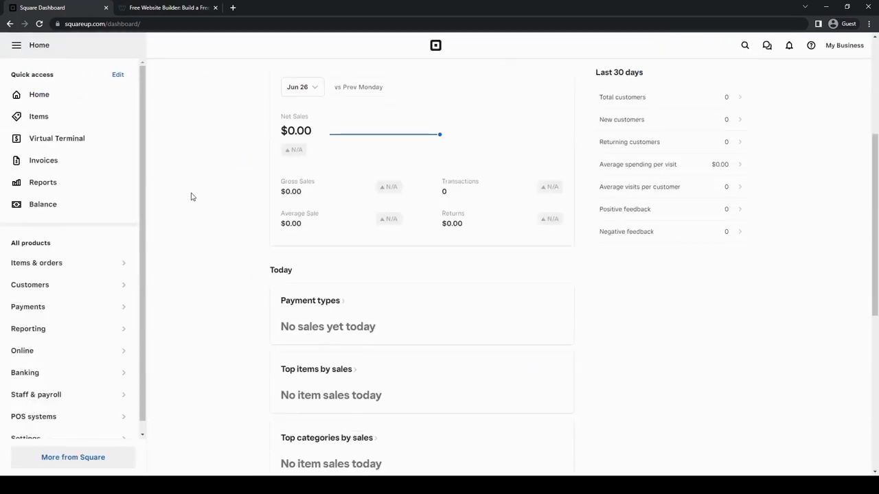
pyautogui.scroll(3, 193, 197)
pyautogui.scroll(-10, 242, 244)
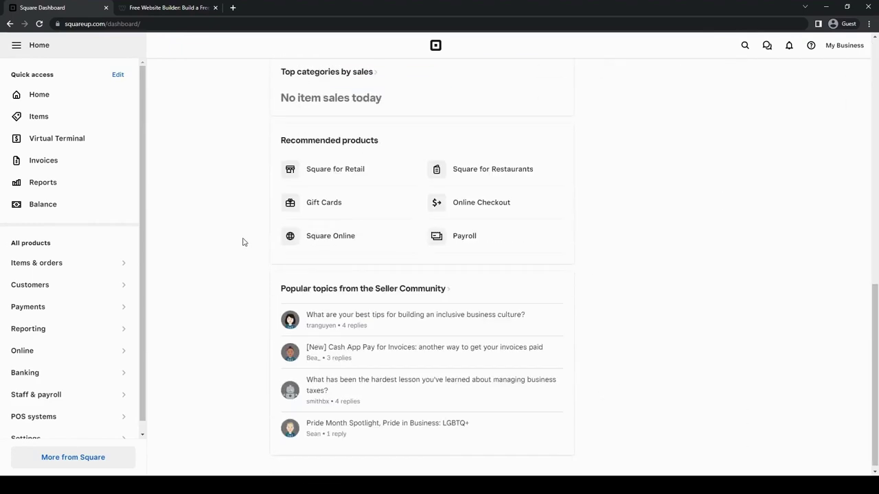
pyautogui.scroll(10, 243, 241)
# Start the Weebly sign-up and switch to signing in with an existing Square account
pyautogui.click(192, 12)
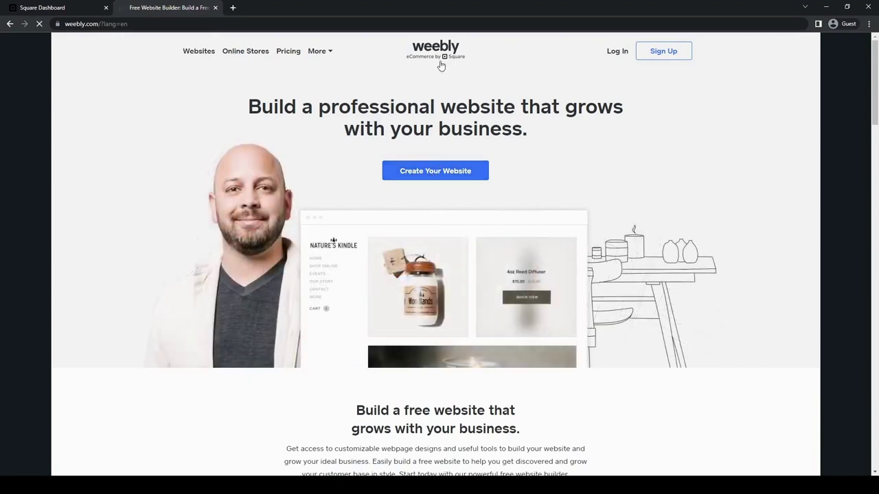
pyautogui.click(66, 9)
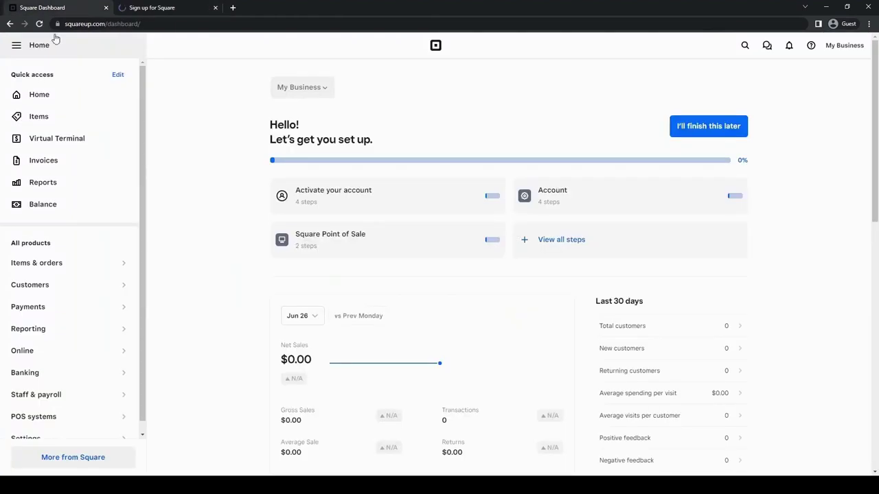
pyautogui.click(163, 7)
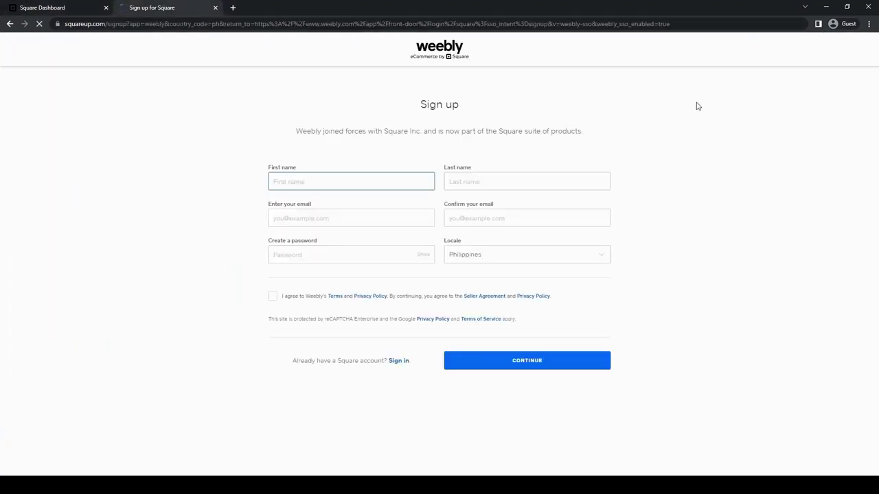
pyautogui.click(396, 364)
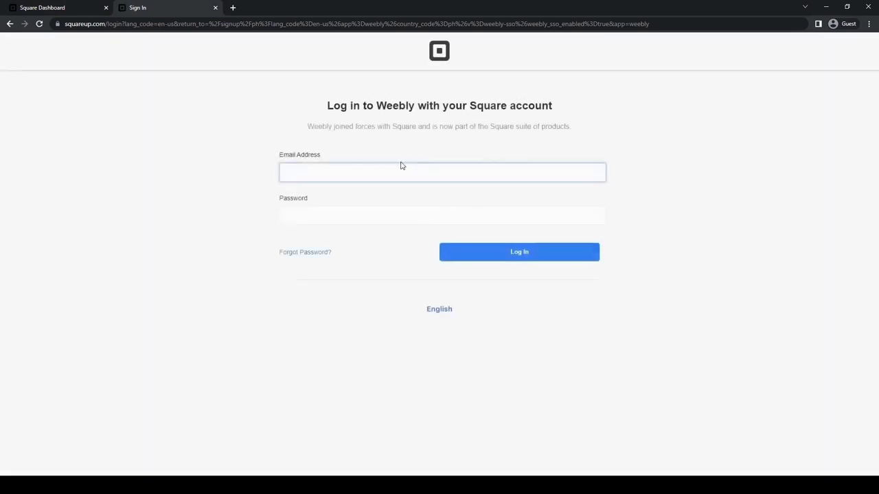
# Check the Square dashboard, return to the Weebly sign-up form, agree to the terms and continue
pyautogui.click(48, 7)
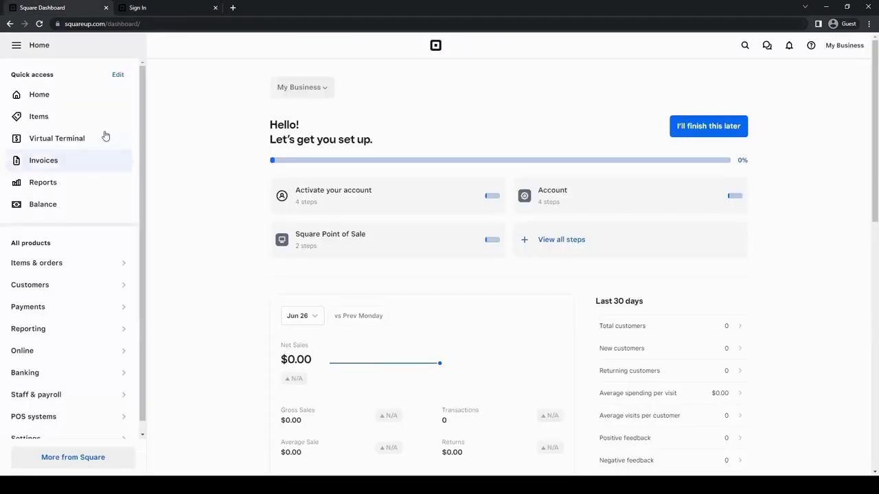
pyautogui.click(158, 11)
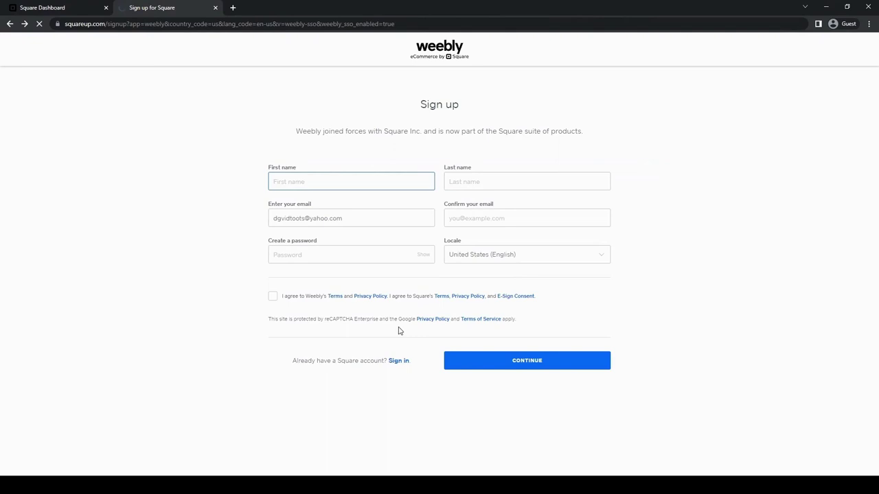
pyautogui.click(273, 297)
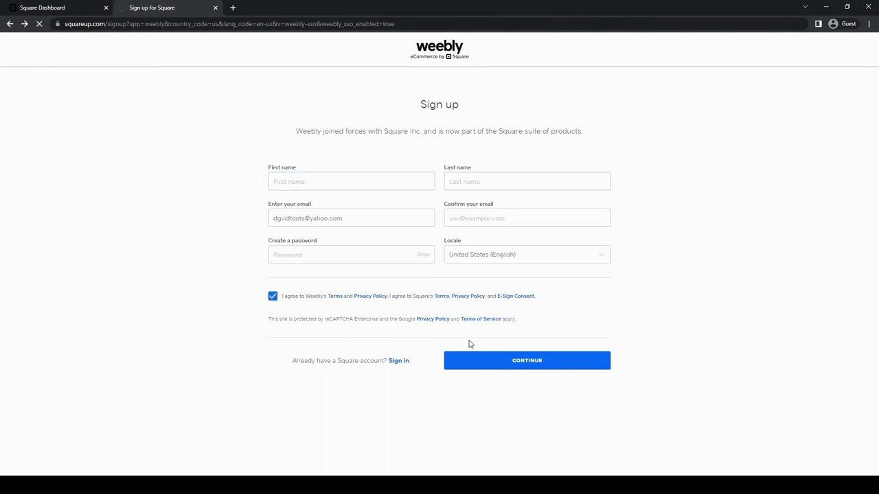
pyautogui.click(502, 365)
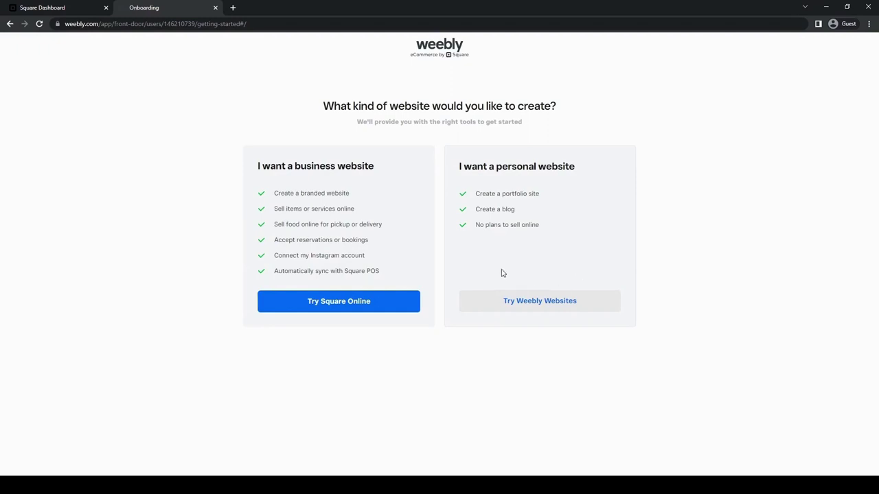
# Choose to create a personal website with Weebly Websites and look over the Business themes
pyautogui.click(516, 301)
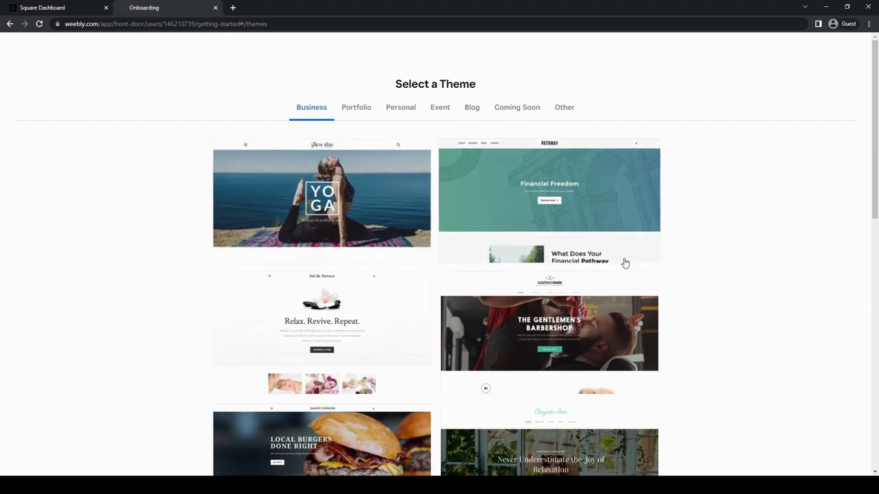
pyautogui.scroll(-3, 623, 261)
pyautogui.scroll(-5, 317, 252)
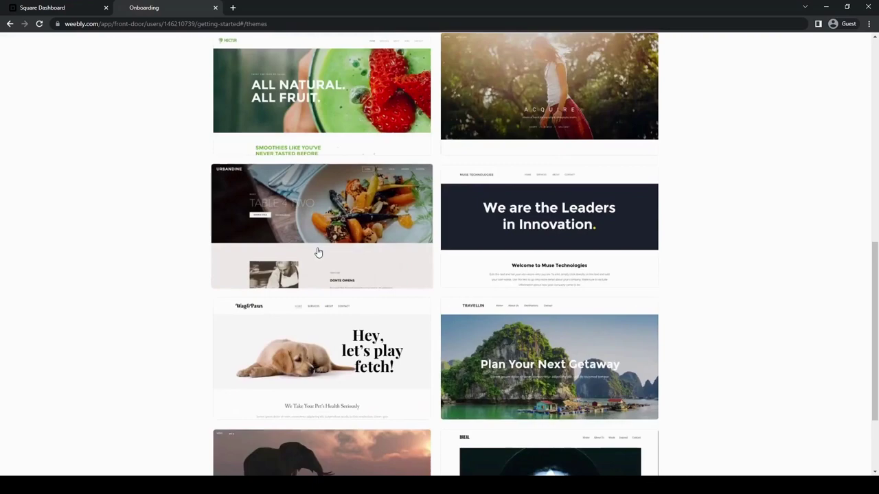
pyautogui.scroll(4, 510, 280)
pyautogui.scroll(4, 498, 202)
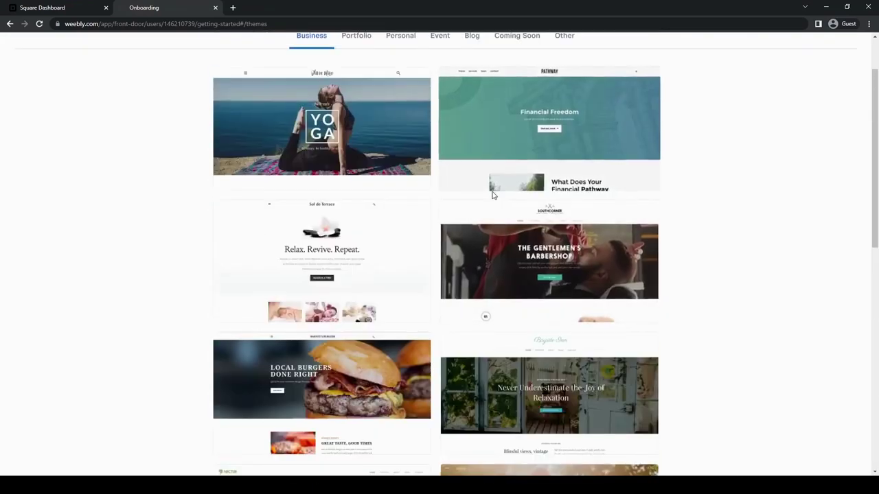
pyautogui.scroll(1, 286, 147)
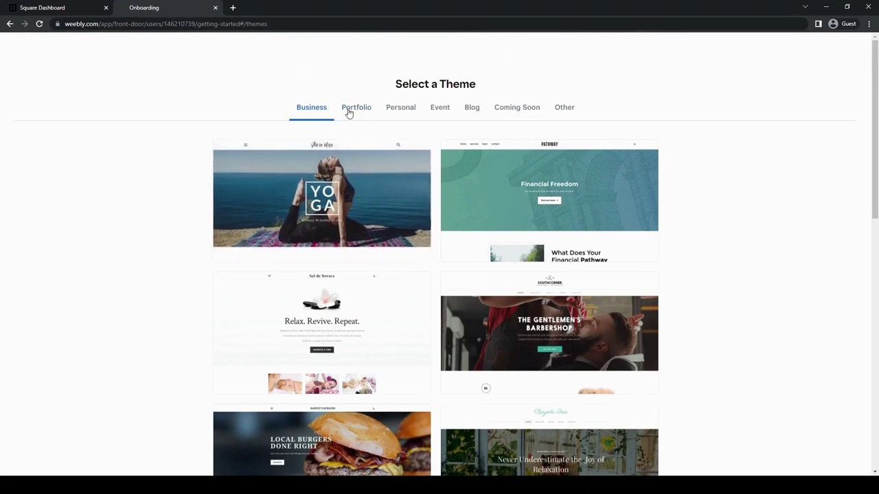
# Look through the Portfolio, Personal, Event, Blog, Coming Soon and Other theme categories
pyautogui.click(351, 111)
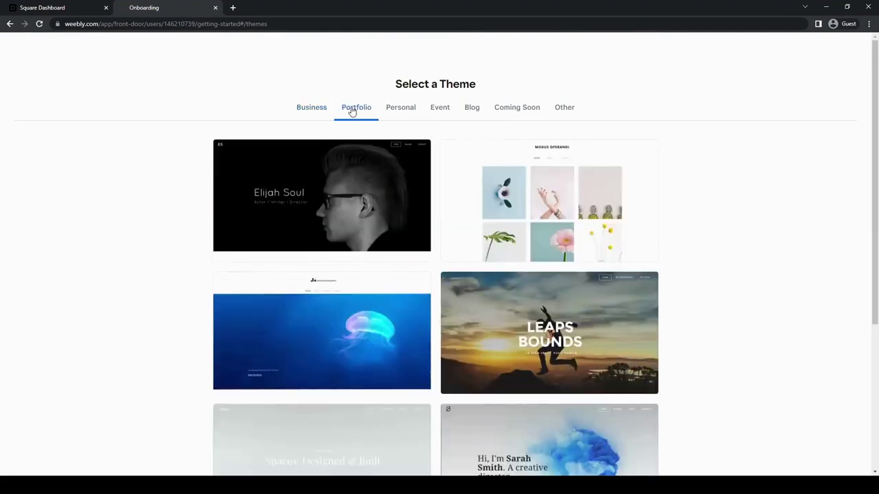
pyautogui.click(411, 108)
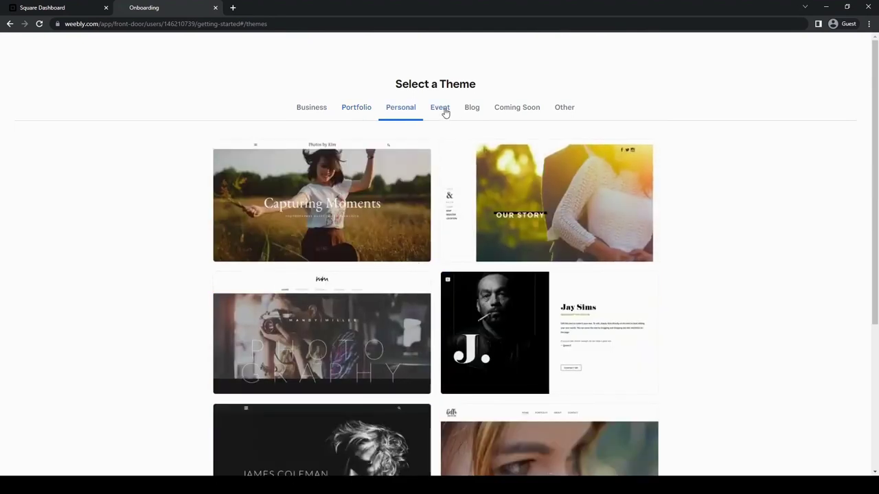
pyautogui.click(443, 110)
pyautogui.click(473, 110)
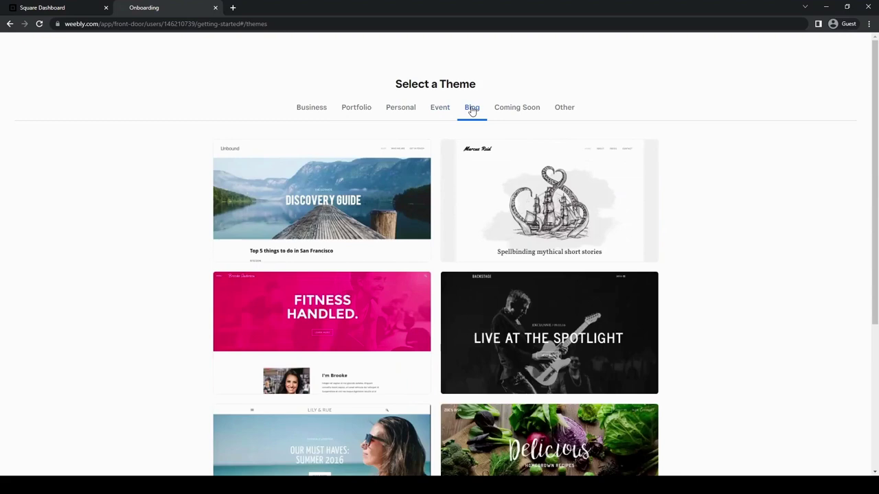
pyautogui.click(523, 105)
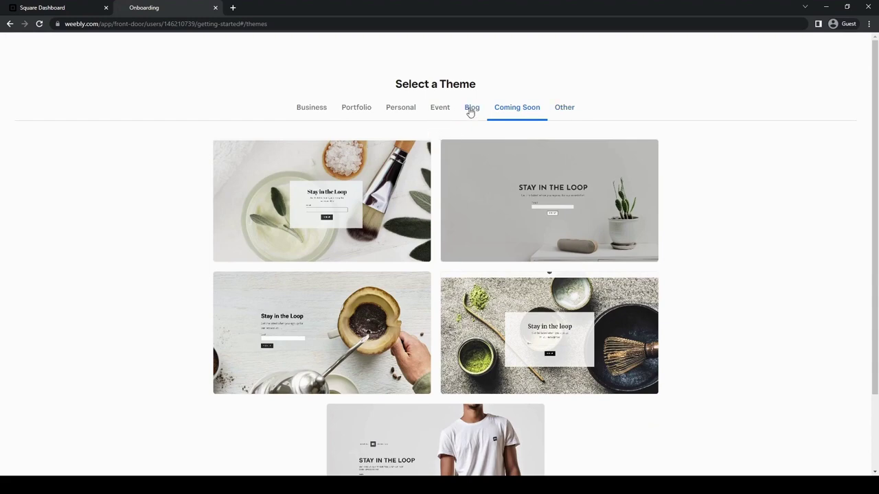
pyautogui.click(556, 113)
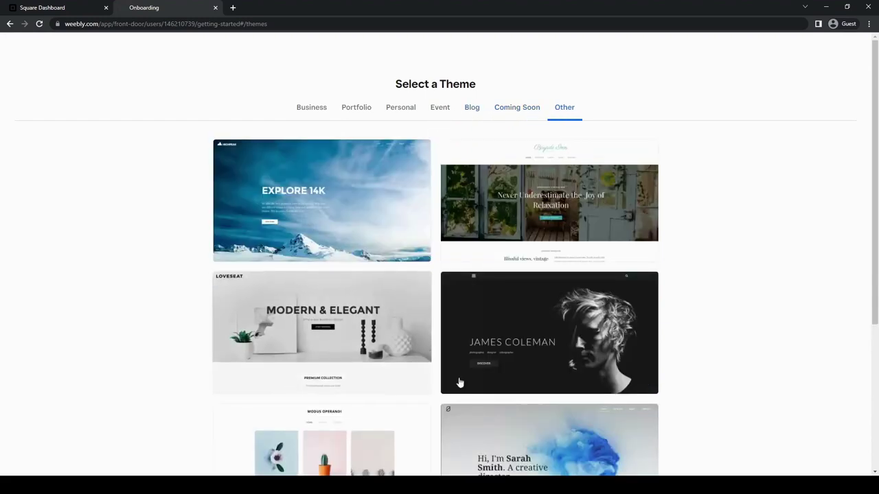
pyautogui.scroll(-3, 375, 314)
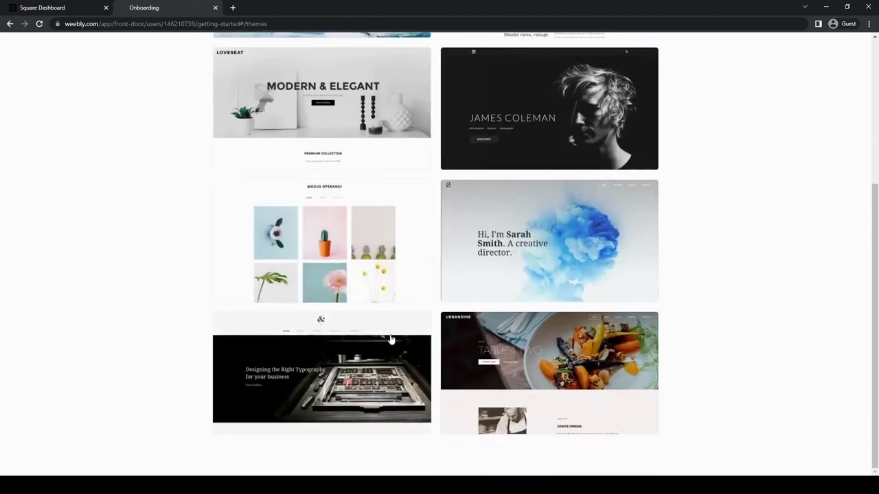
pyautogui.scroll(3, 344, 398)
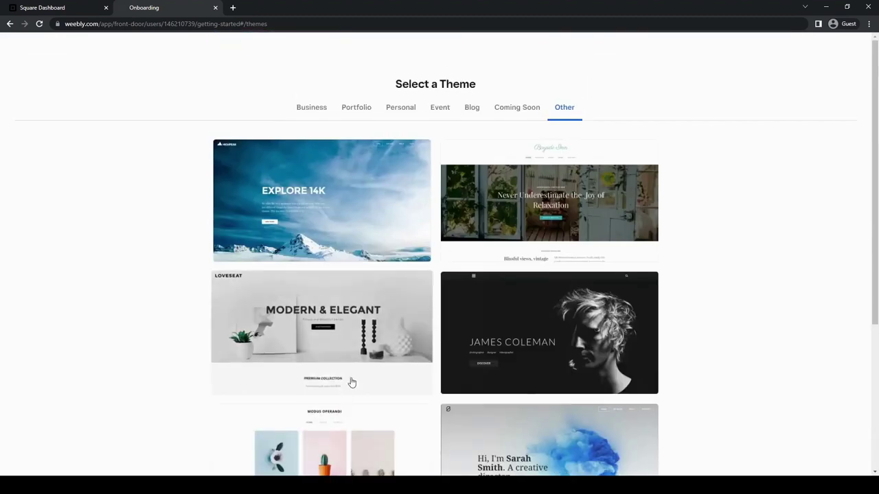
# Return to the Business theme category and examine its designs to find a suitable one
pyautogui.click(320, 109)
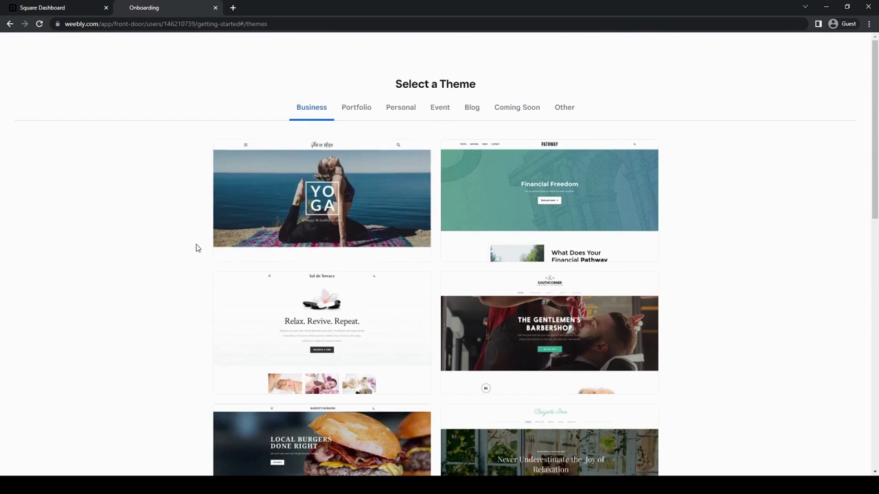
pyautogui.scroll(-2, 183, 243)
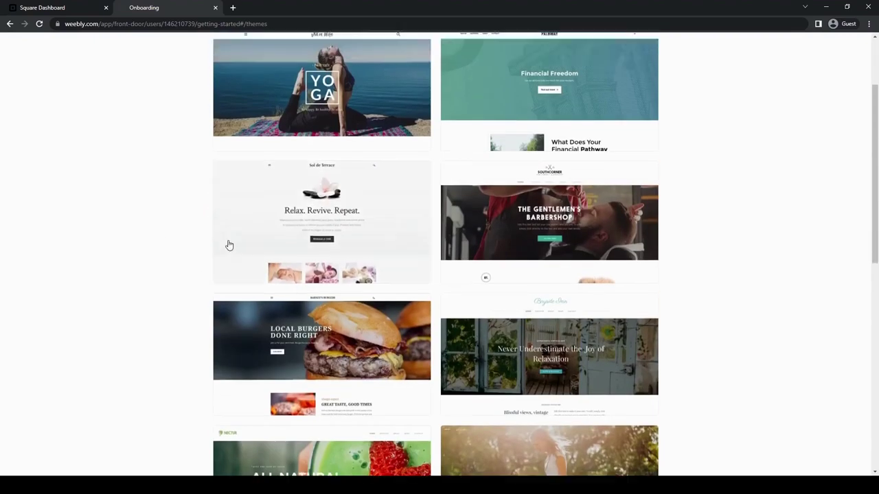
pyautogui.scroll(2, 275, 246)
pyautogui.scroll(-3, 581, 318)
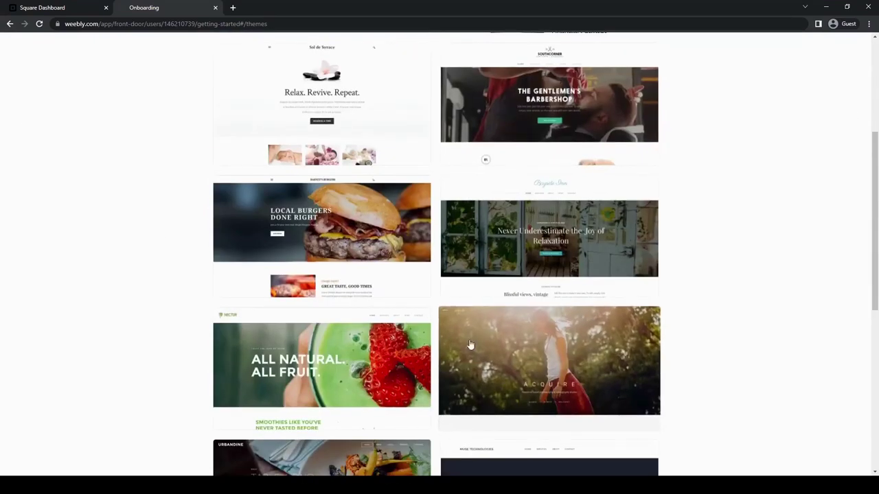
pyautogui.scroll(-1, 392, 336)
pyautogui.scroll(-2, 392, 337)
pyautogui.scroll(3, 259, 304)
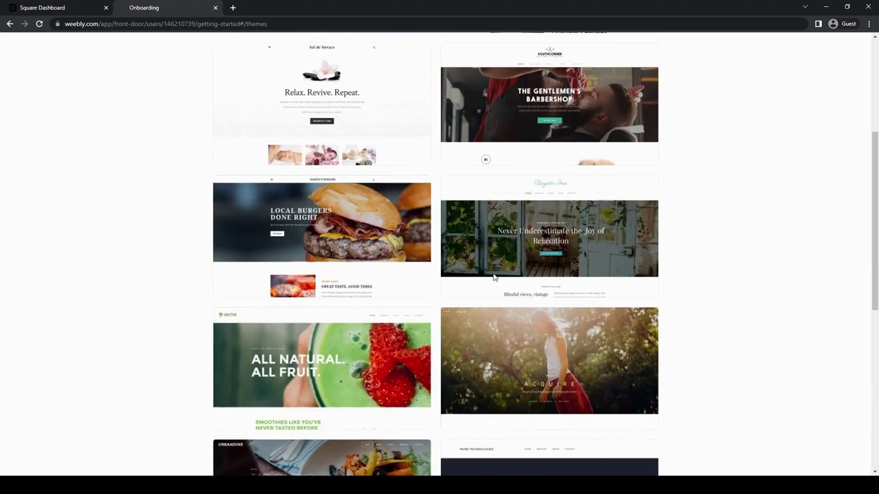
pyautogui.scroll(-5, 730, 288)
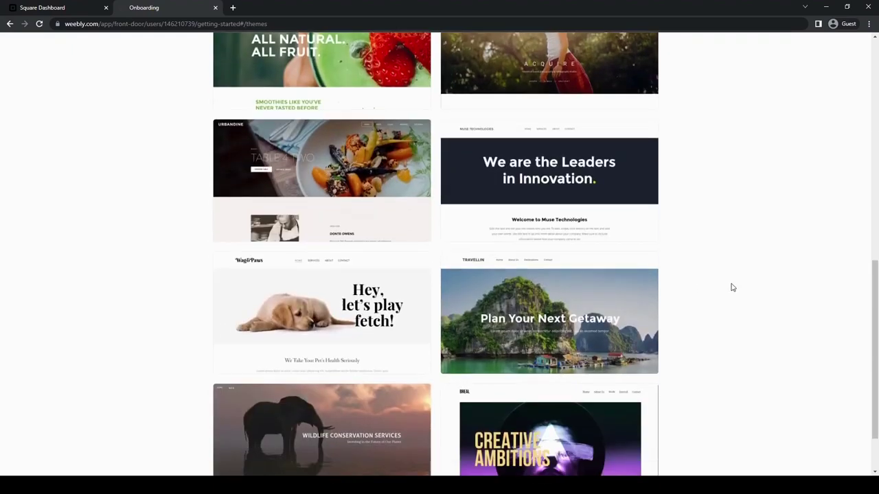
pyautogui.scroll(-1, 732, 287)
pyautogui.scroll(3, 732, 286)
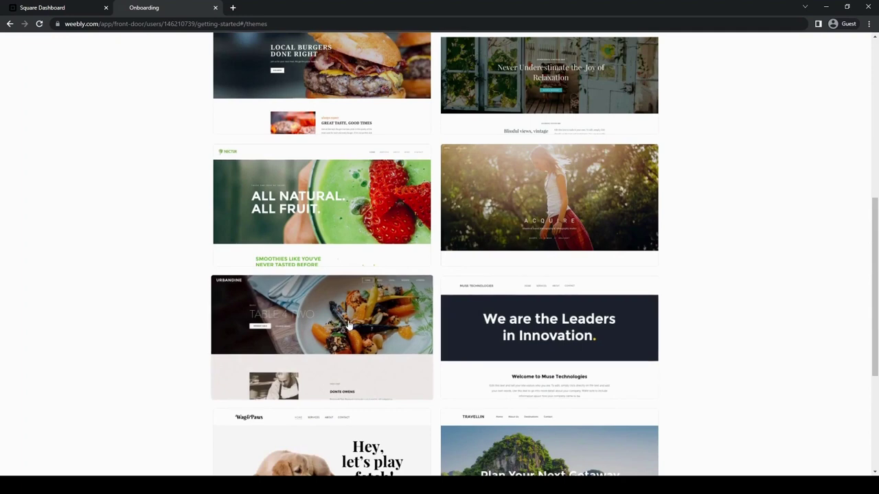
pyautogui.scroll(1, 351, 330)
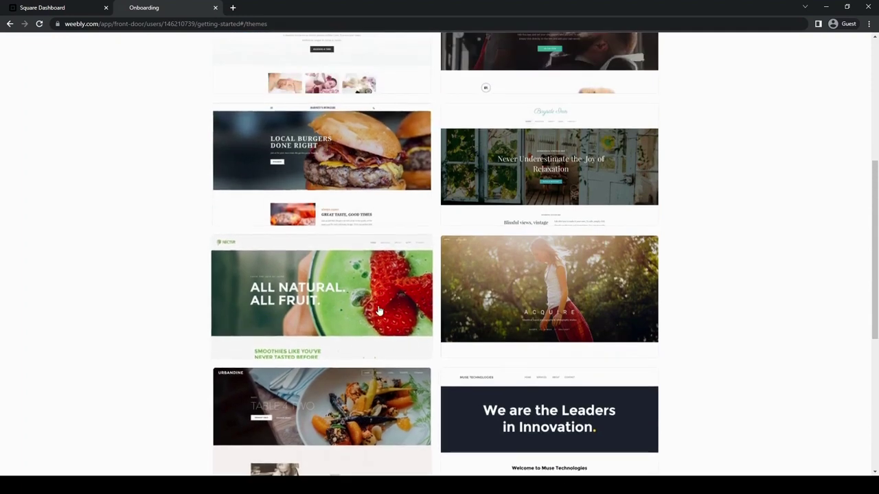
pyautogui.scroll(-1, 380, 316)
pyautogui.scroll(2, 384, 329)
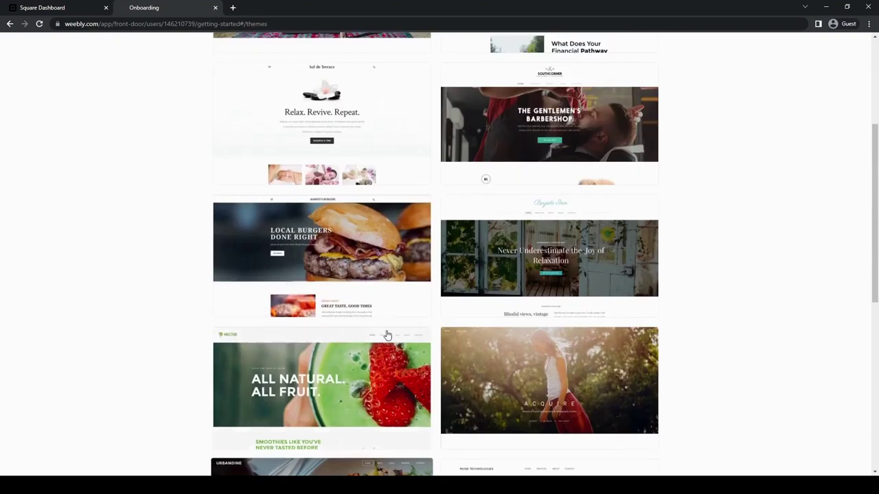
# Preview the "Local Burgers Done Right" theme, look over its page and start editing a site with it
pyautogui.click(370, 247)
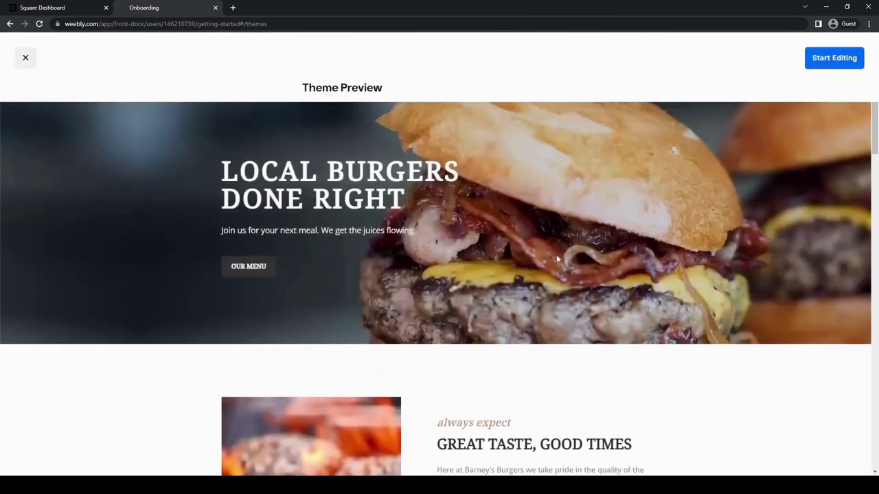
pyautogui.scroll(-3, 673, 300)
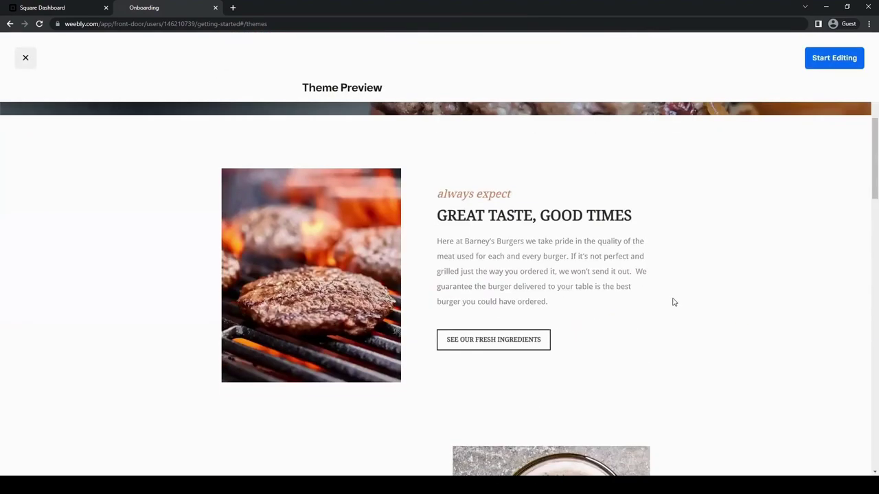
pyautogui.scroll(3, 712, 314)
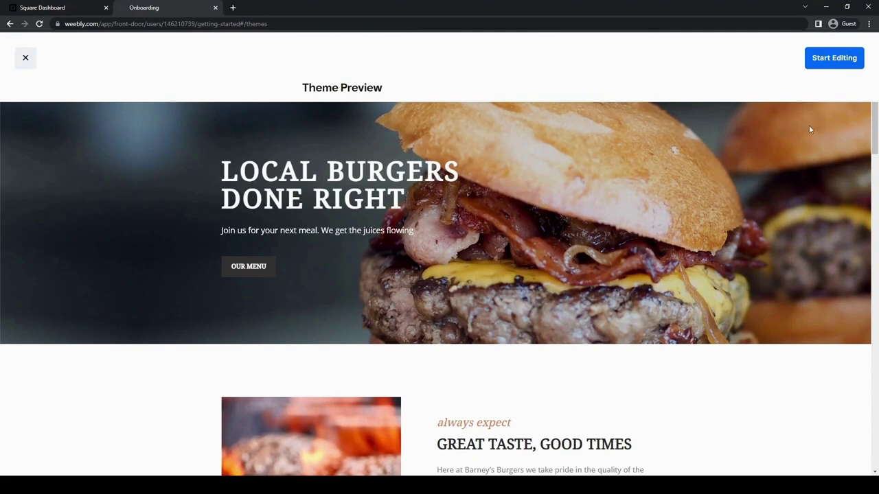
pyautogui.click(834, 62)
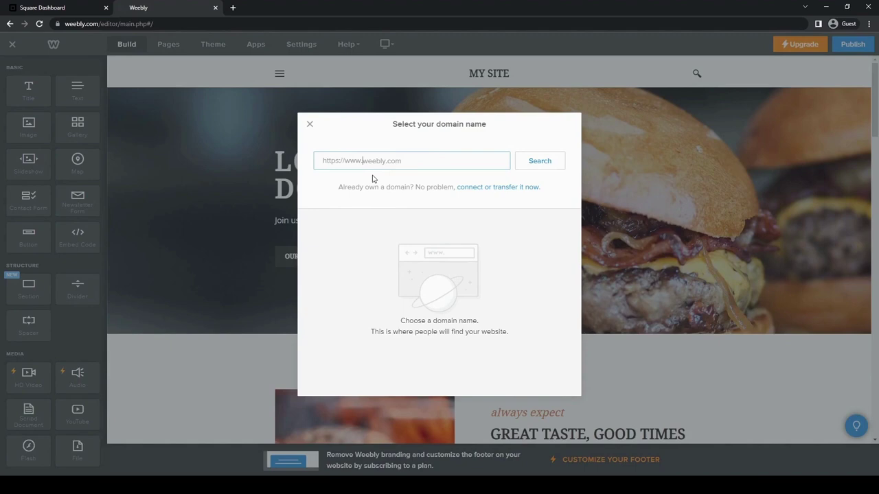
# Search for the domain name "burgersrus" for the new site
pyautogui.write('burgersrus')
pyautogui.click(530, 170)
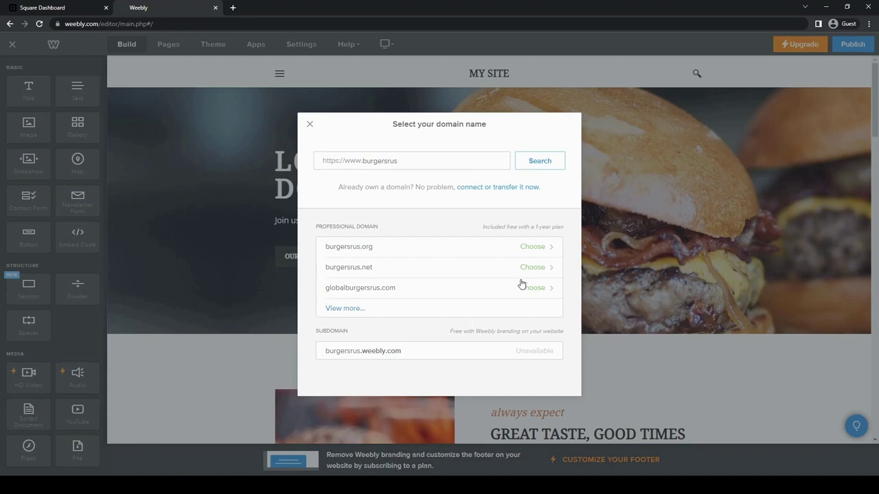
# Choose the burgersrus.net domain, review the upgrade plans and their frequently asked questions, and return to the editor without selecting a plan
pyautogui.click(467, 272)
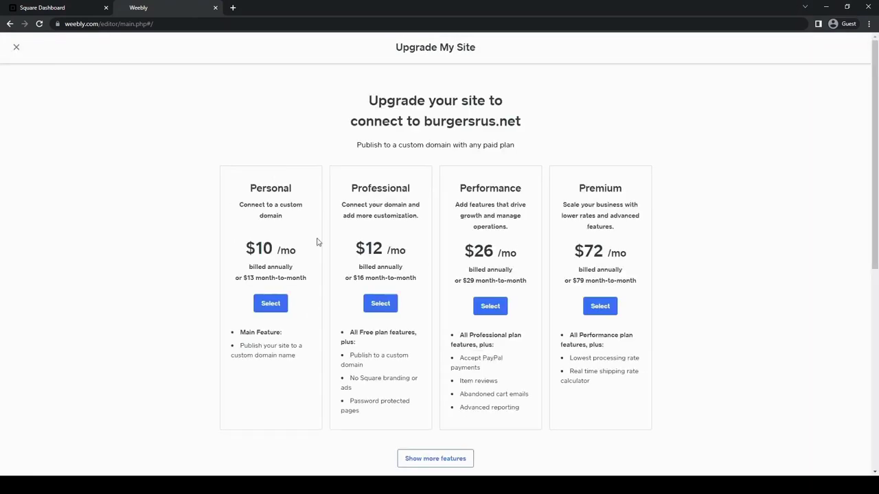
pyautogui.scroll(-2, 317, 242)
pyautogui.scroll(2, 410, 254)
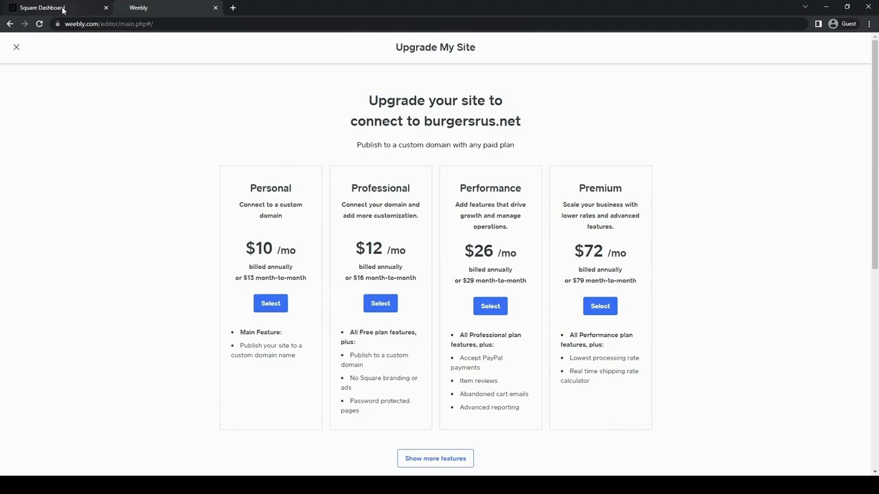
pyautogui.scroll(-2, 579, 435)
pyautogui.scroll(-1, 481, 392)
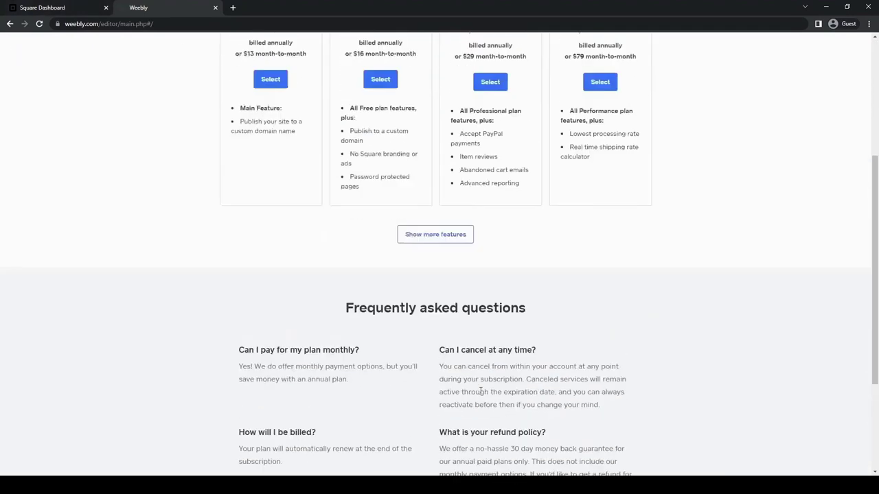
pyautogui.scroll(1, 412, 379)
pyautogui.scroll(-3, 353, 385)
pyautogui.scroll(4, 314, 380)
pyautogui.scroll(2, 313, 380)
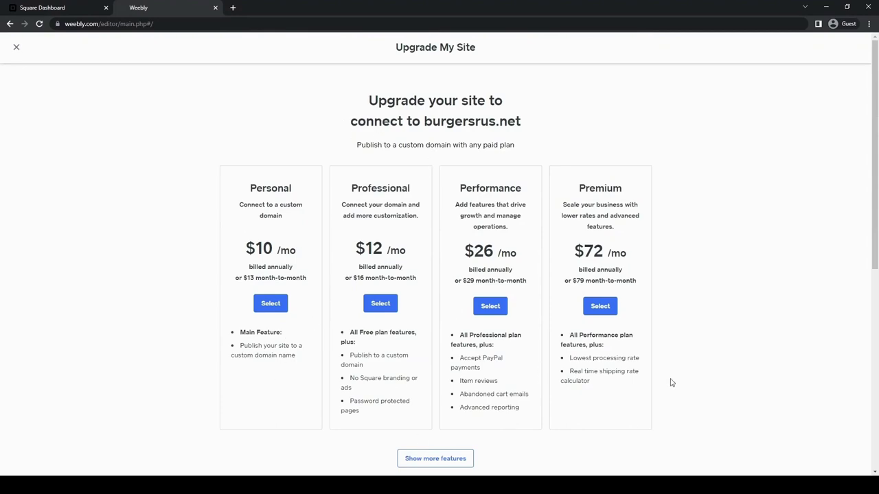
pyautogui.click(15, 47)
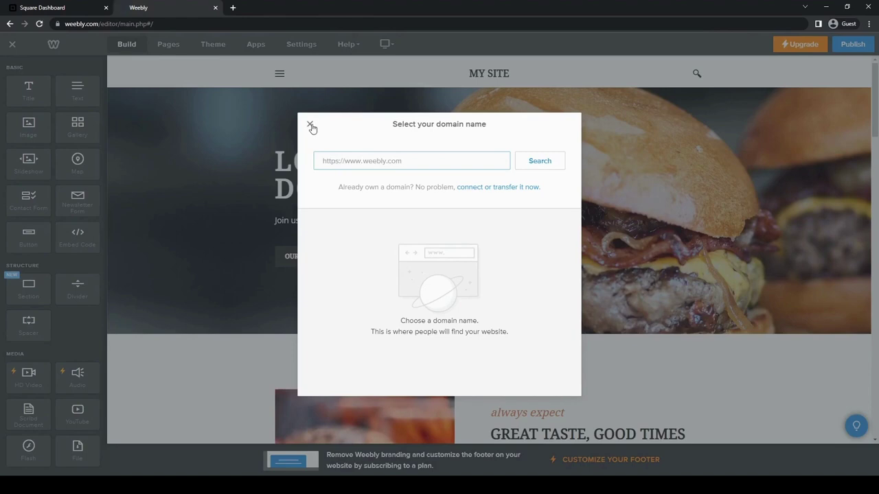
pyautogui.click(310, 125)
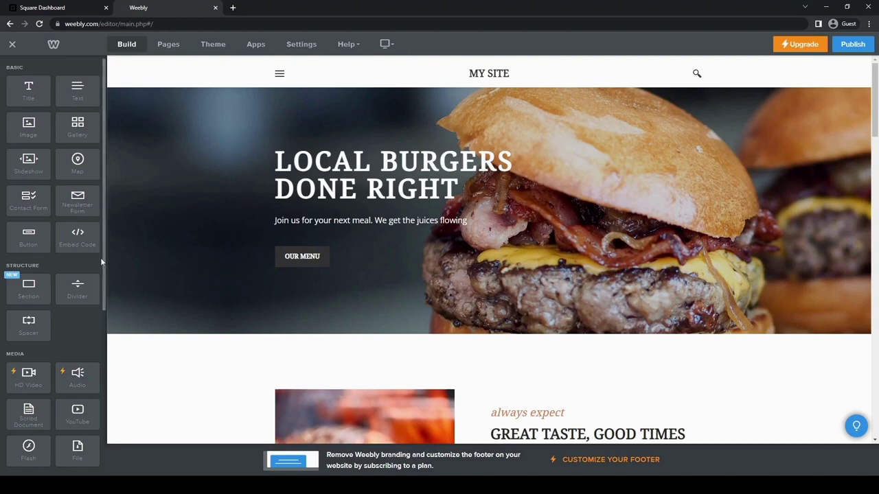
# Look through the available Structure, Media, Ecommerce and More building elements, down to the installed apps
pyautogui.scroll(-1, 75, 300)
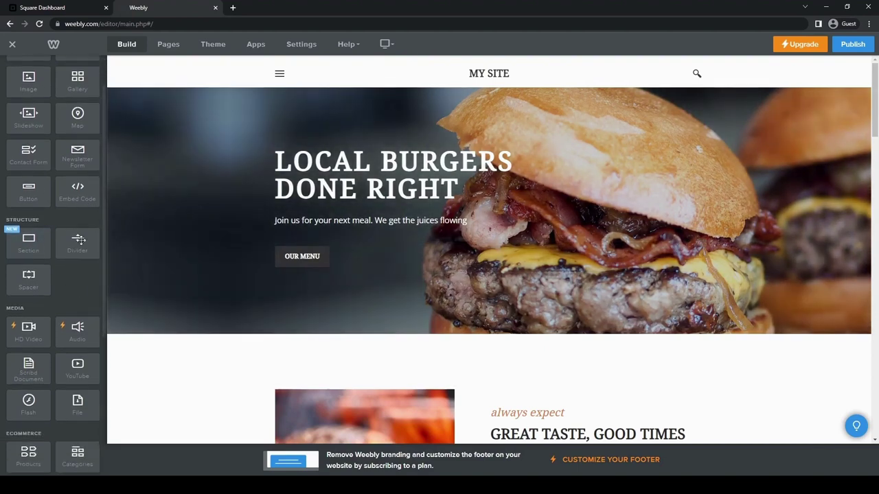
pyautogui.moveTo(77, 251); pyautogui.dragTo(58, 280)
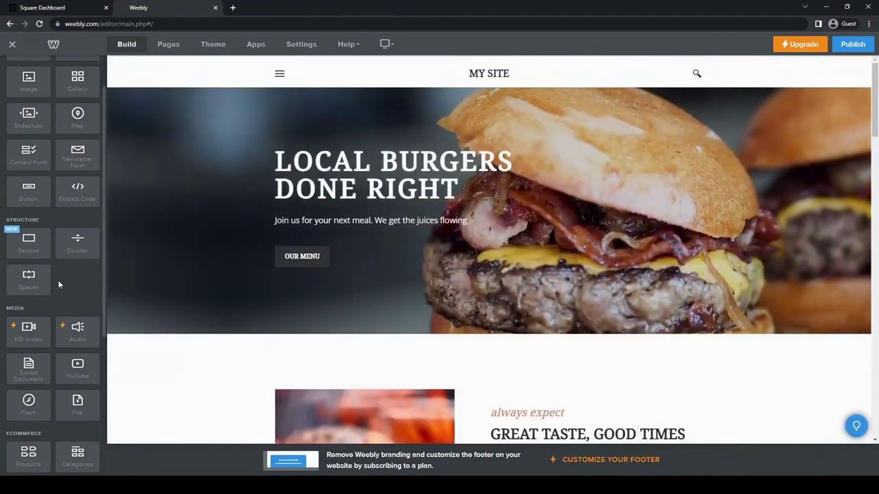
pyautogui.scroll(-3, 83, 301)
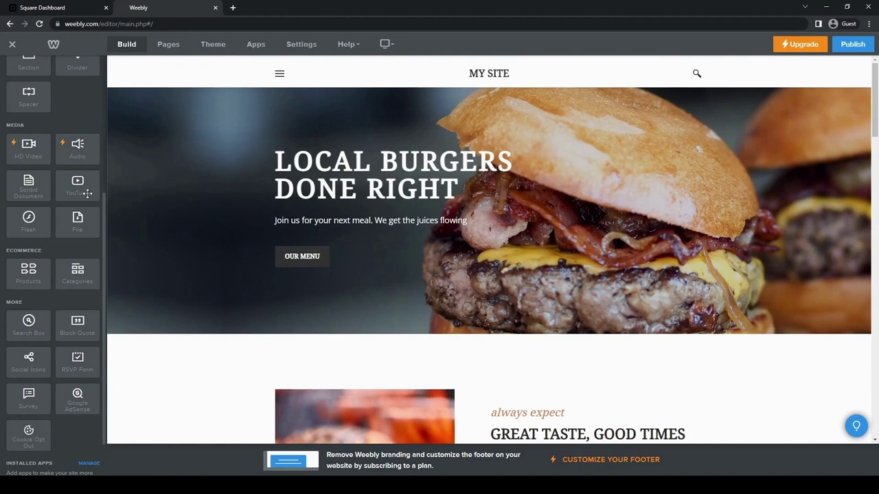
pyautogui.scroll(1, 69, 233)
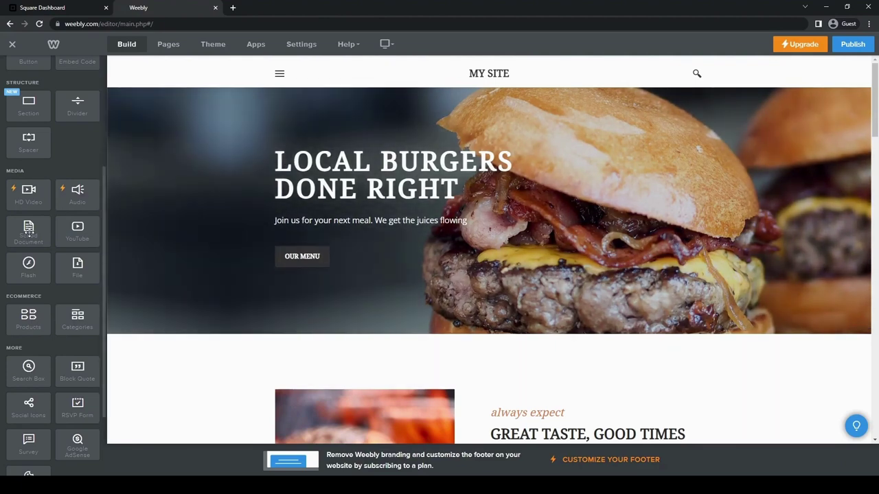
pyautogui.scroll(-1, 33, 227)
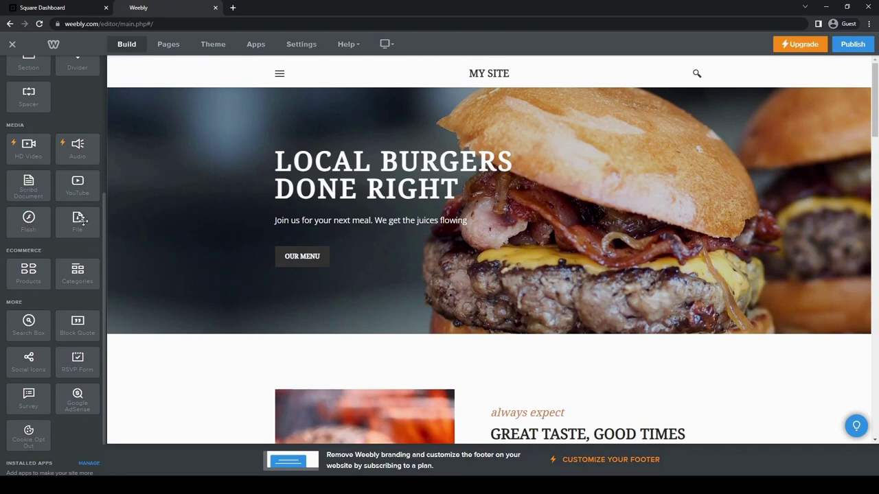
pyautogui.scroll(-1, 27, 227)
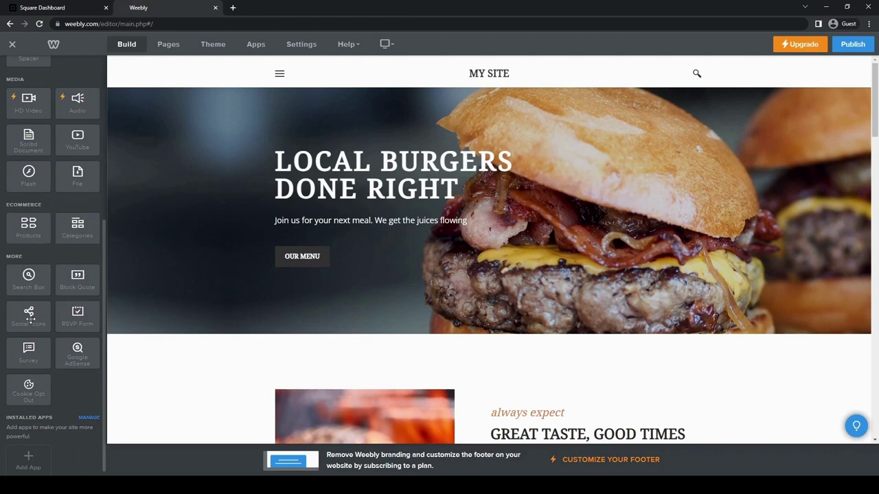
pyautogui.scroll(-1, 27, 283)
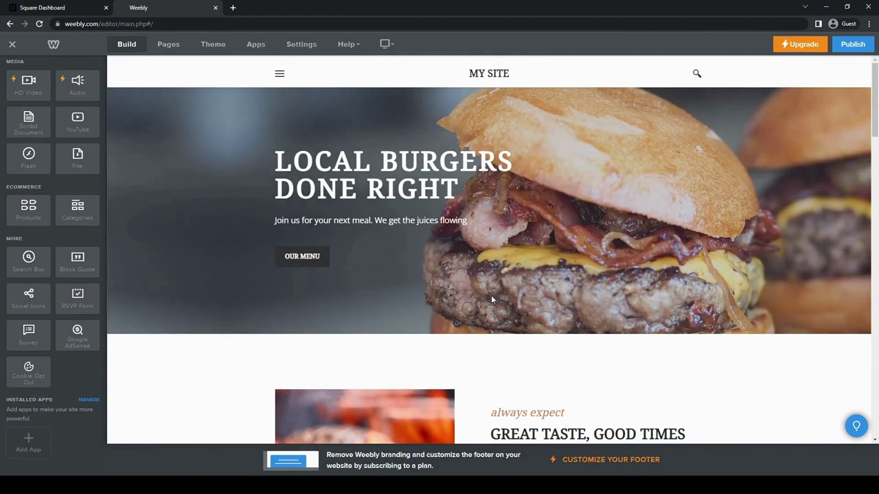
# Look over the whole Home page, including the burger menu section and the hours and location section with its map
pyautogui.scroll(-15, 359, 295)
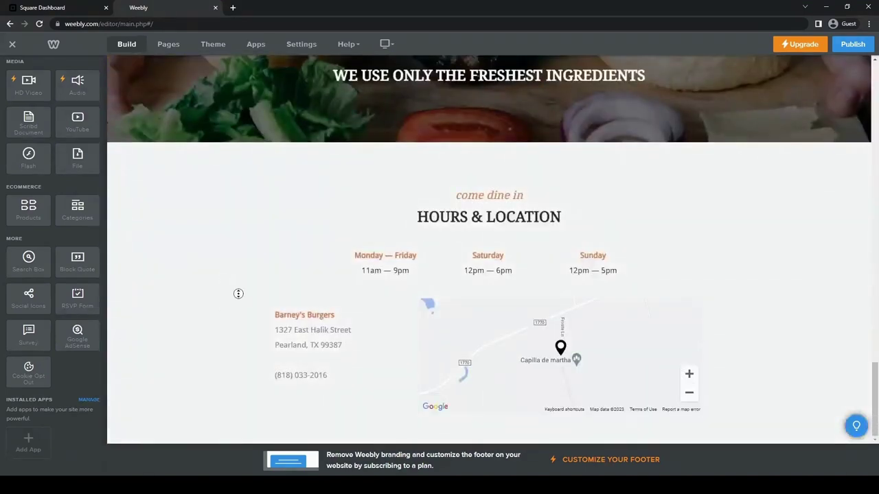
pyautogui.scroll(15, 247, 323)
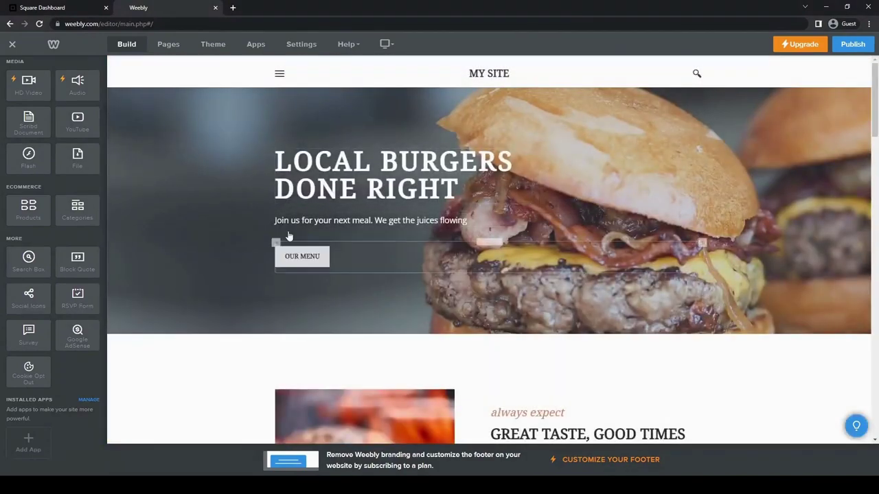
pyautogui.scroll(-1, 268, 198)
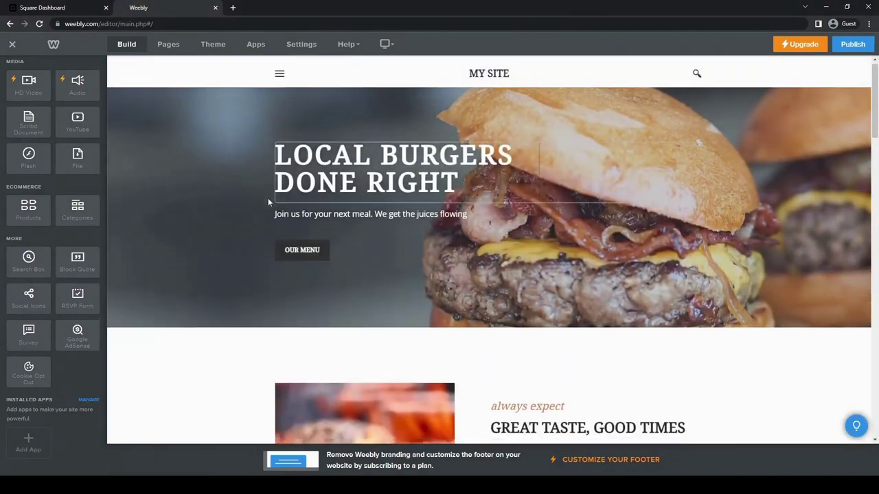
pyautogui.scroll(-10, 267, 197)
pyautogui.scroll(-4, 492, 254)
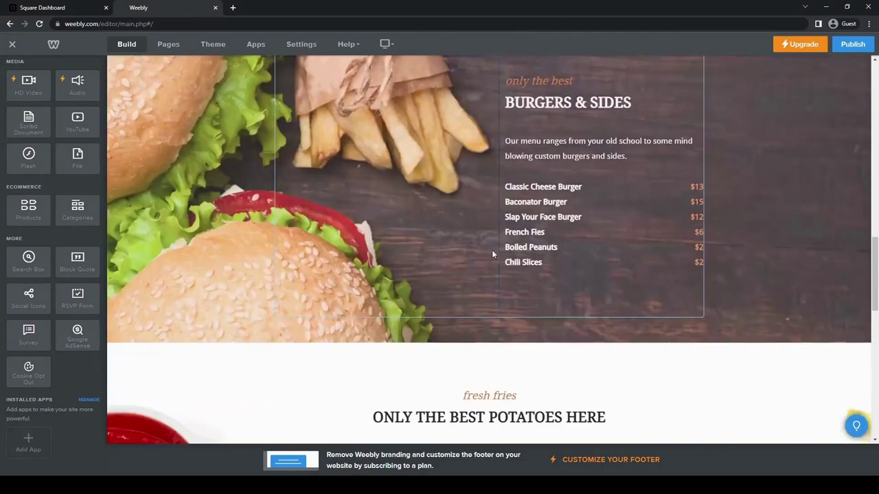
pyautogui.scroll(2, 440, 261)
pyautogui.scroll(-1, 379, 269)
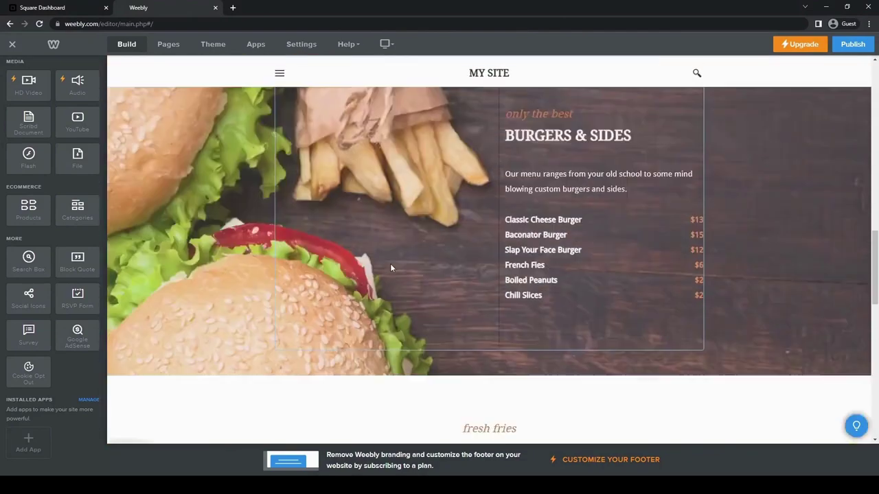
pyautogui.scroll(-5, 392, 261)
pyautogui.scroll(-4, 302, 276)
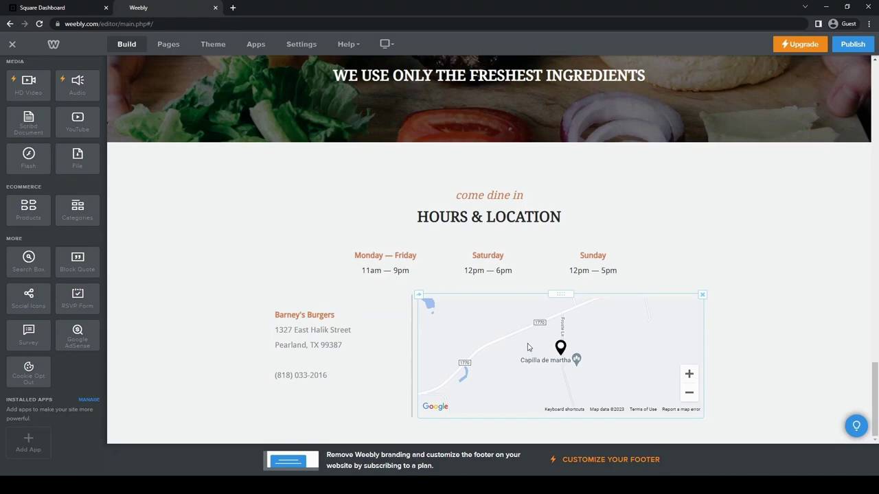
pyautogui.scroll(10, 245, 297)
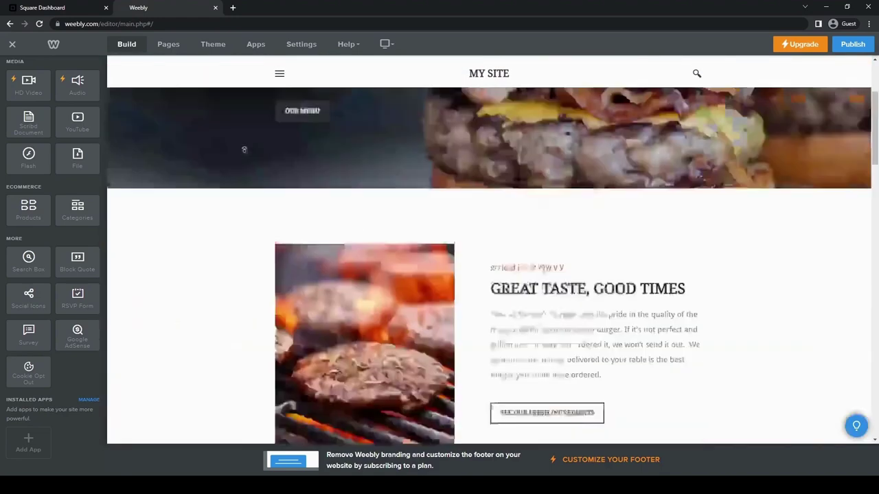
pyautogui.scroll(2, 244, 150)
# View the site's Menu, About and Locations pages one after another, returning to the page list each time
pyautogui.click(175, 52)
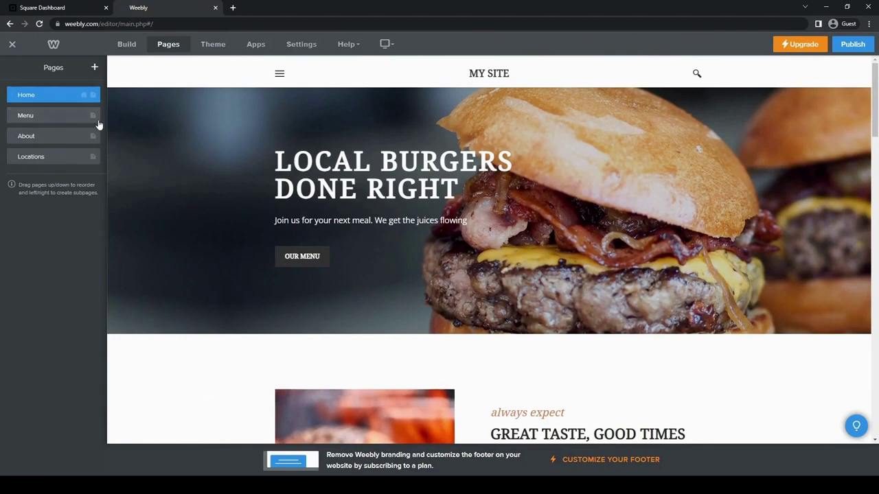
pyautogui.click(55, 116)
pyautogui.click(10, 68)
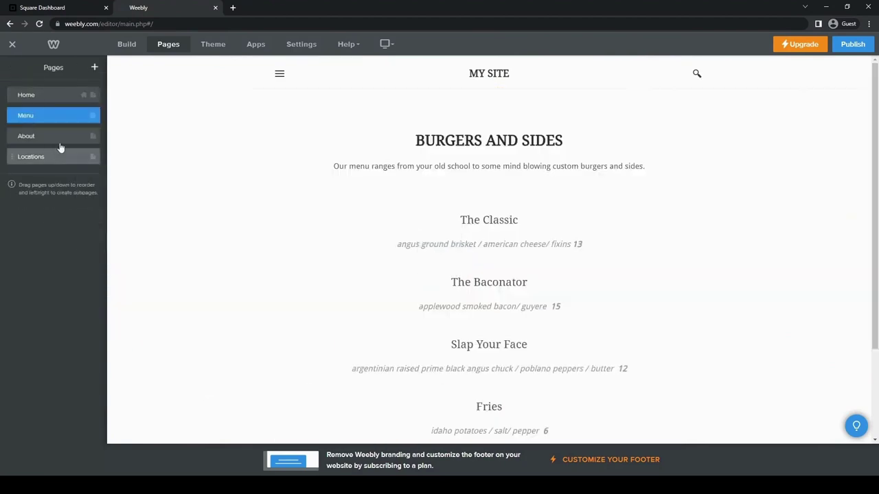
pyautogui.click(64, 137)
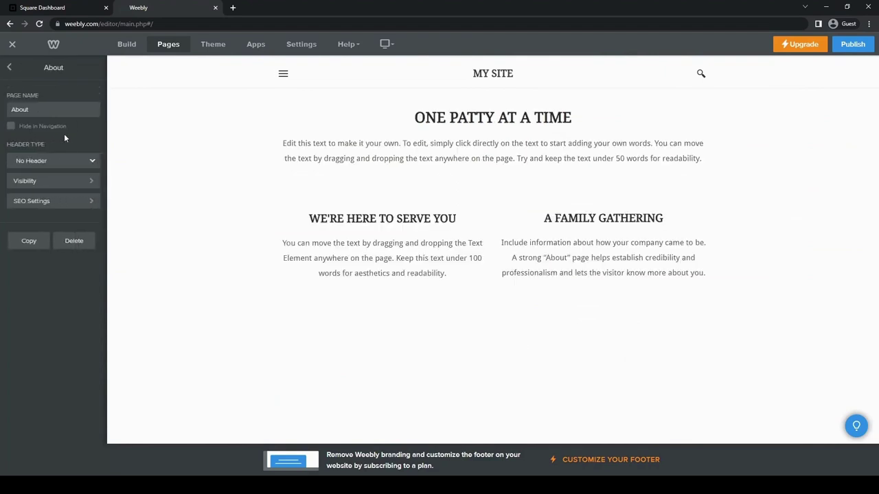
pyautogui.click(10, 68)
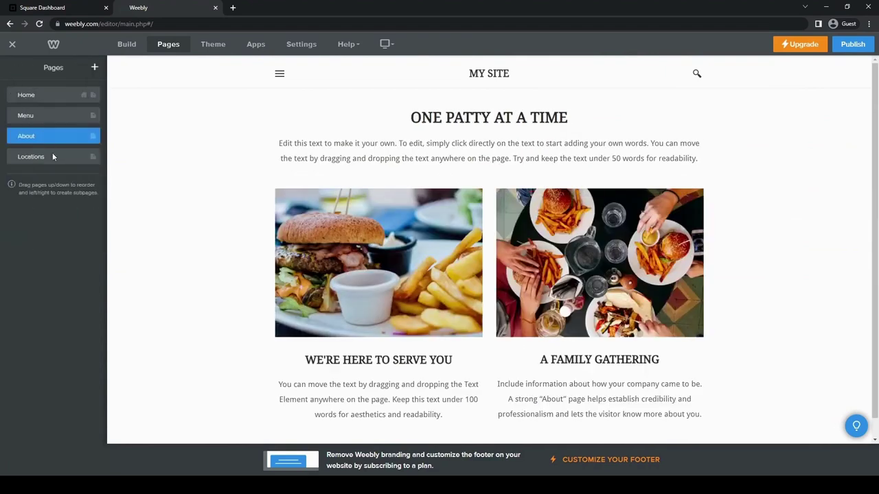
pyautogui.click(63, 157)
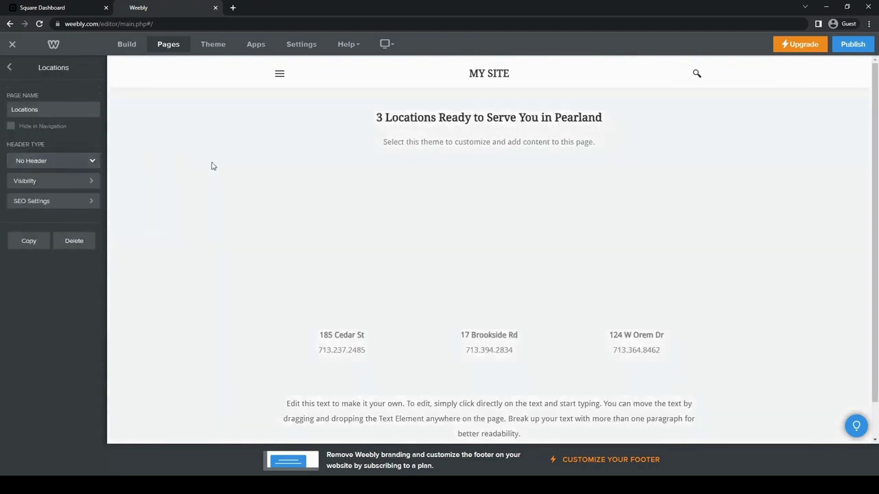
pyautogui.click(10, 68)
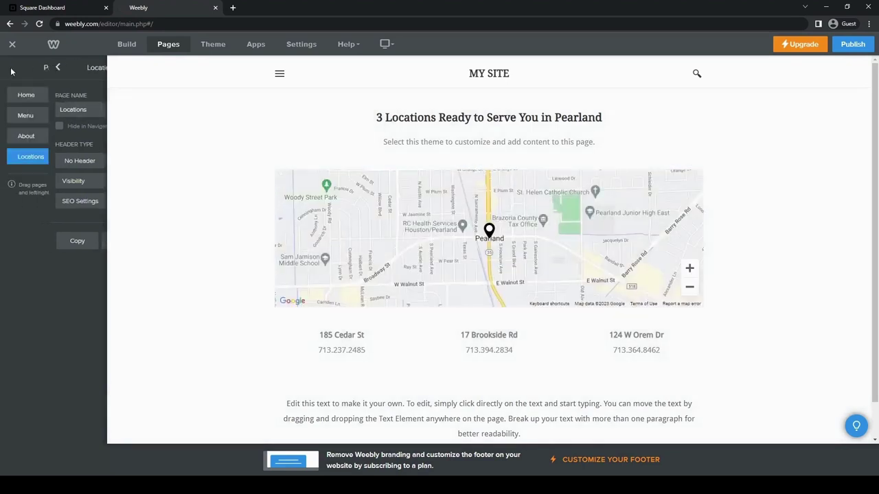
# Preview the site with the "Urban Dine - Birdseye 2" theme from the theme gallery and return to the editor without choosing it
pyautogui.click(214, 45)
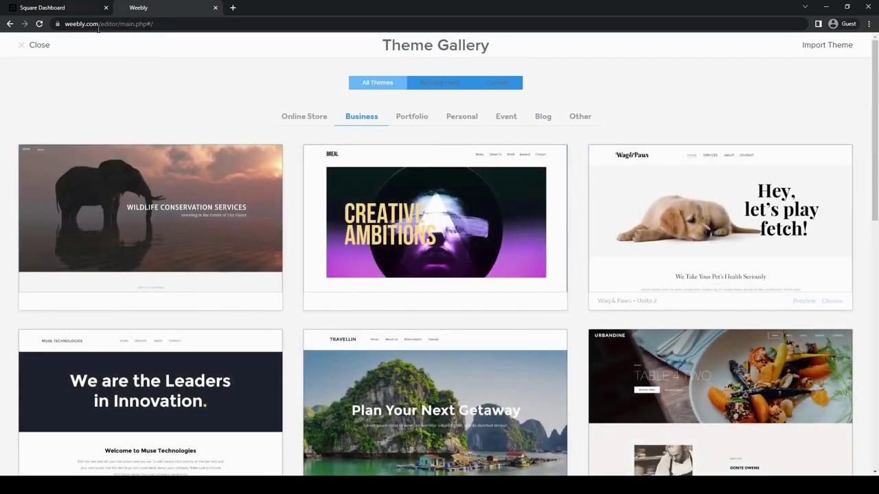
pyautogui.scroll(-3, 618, 312)
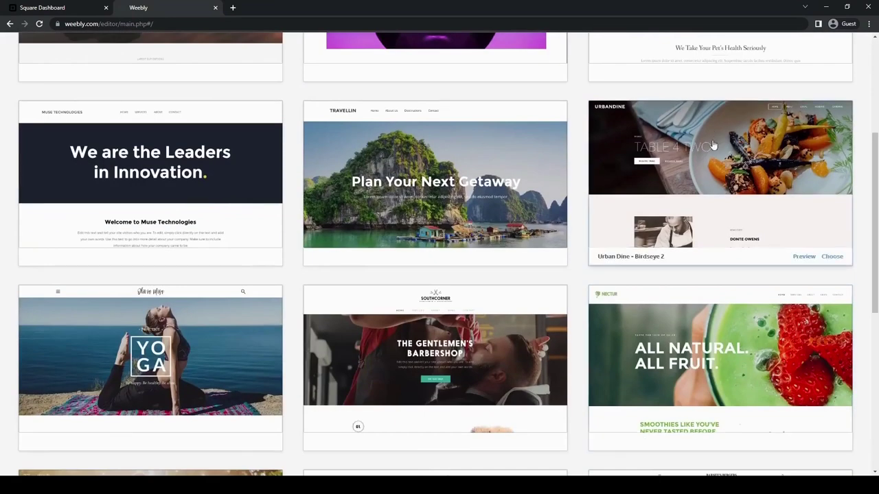
pyautogui.click(713, 145)
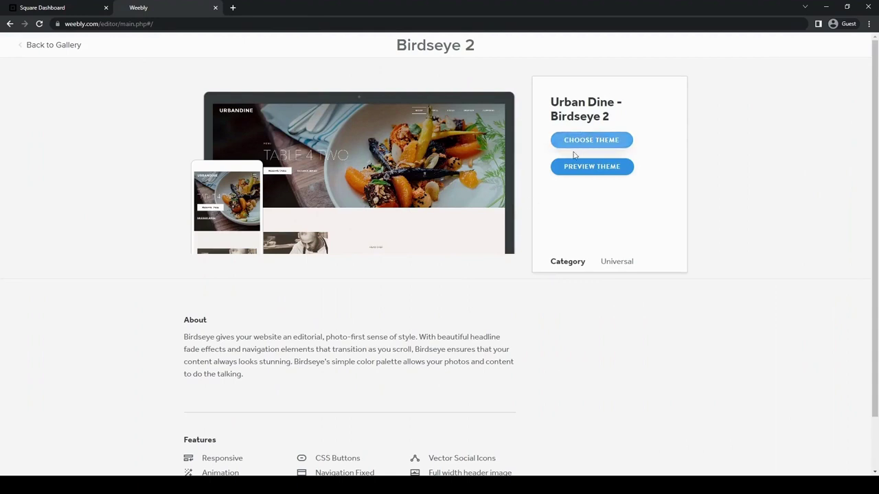
pyautogui.click(587, 170)
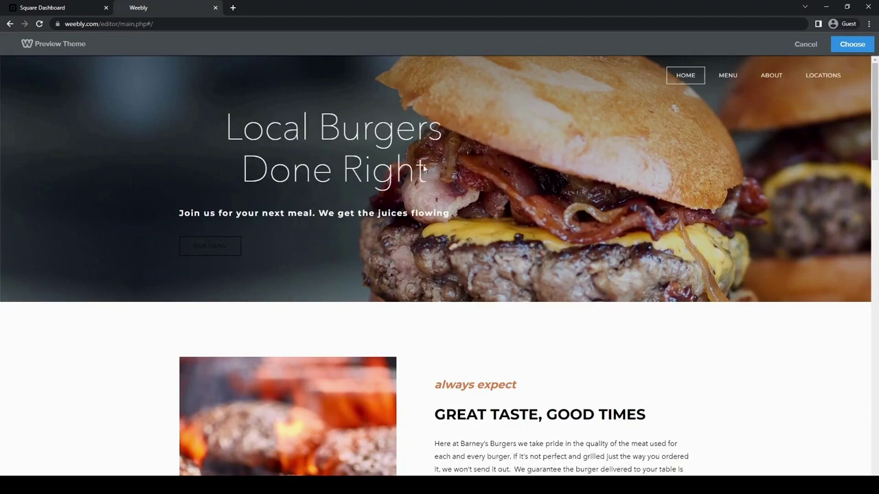
pyautogui.click(10, 25)
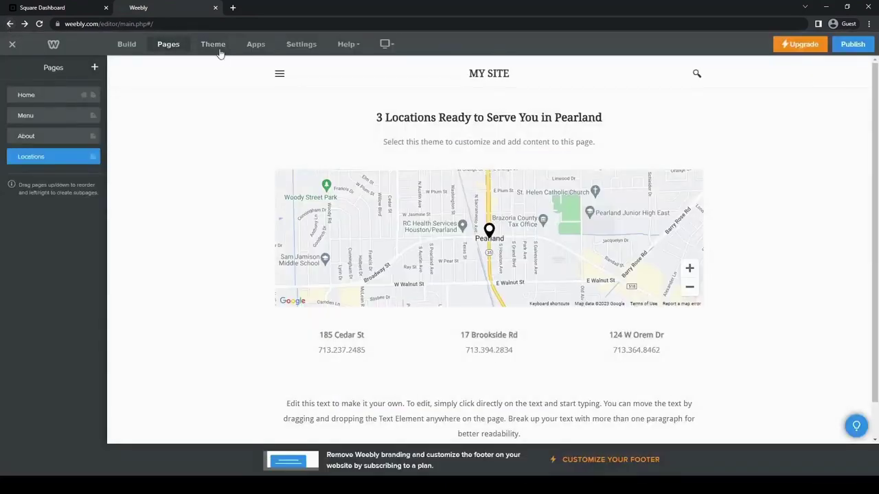
# Browse the App Center's recommended apps and the popular apps under All Apps, and return to the site editor
pyautogui.click(255, 44)
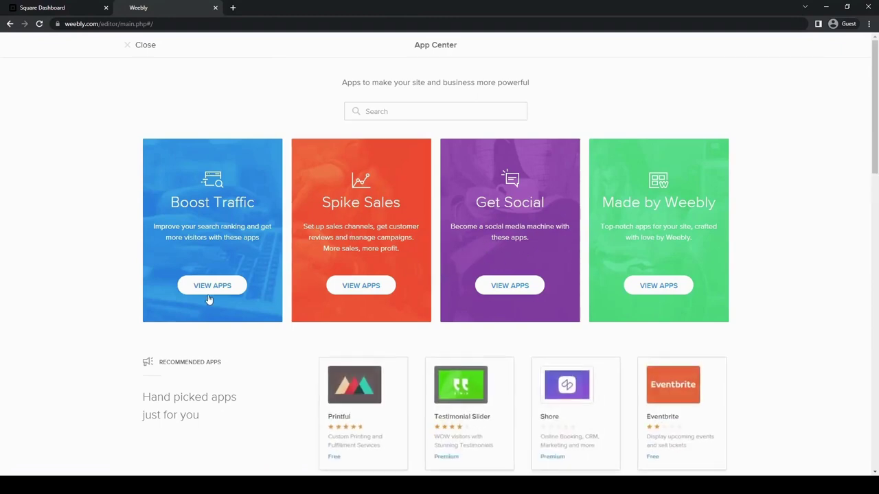
pyautogui.scroll(-3, 137, 285)
pyautogui.scroll(-1, 599, 271)
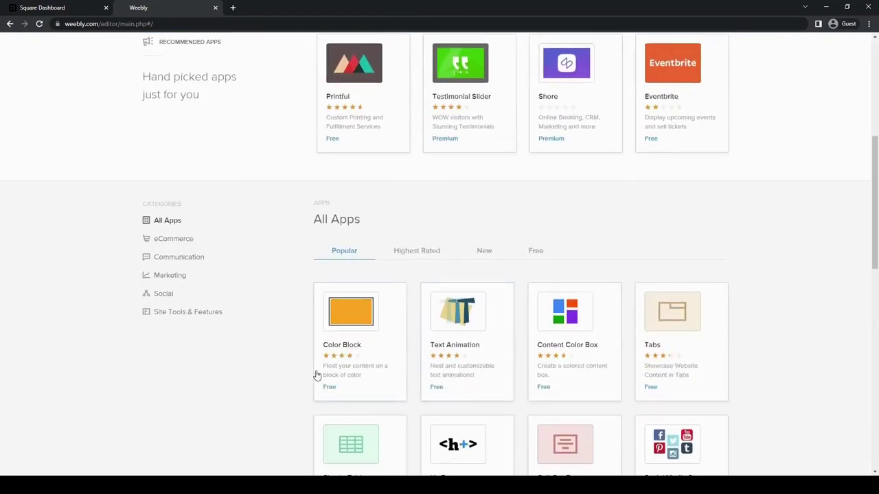
pyautogui.scroll(-2, 295, 376)
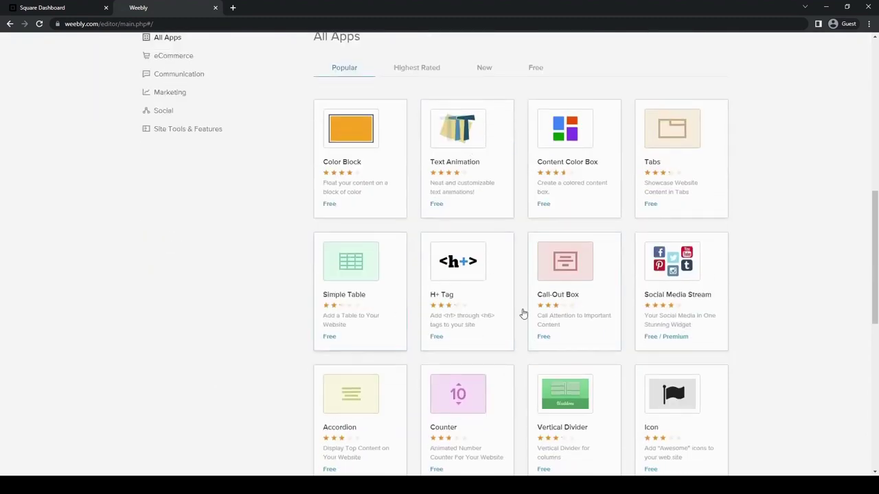
pyautogui.scroll(-1, 701, 195)
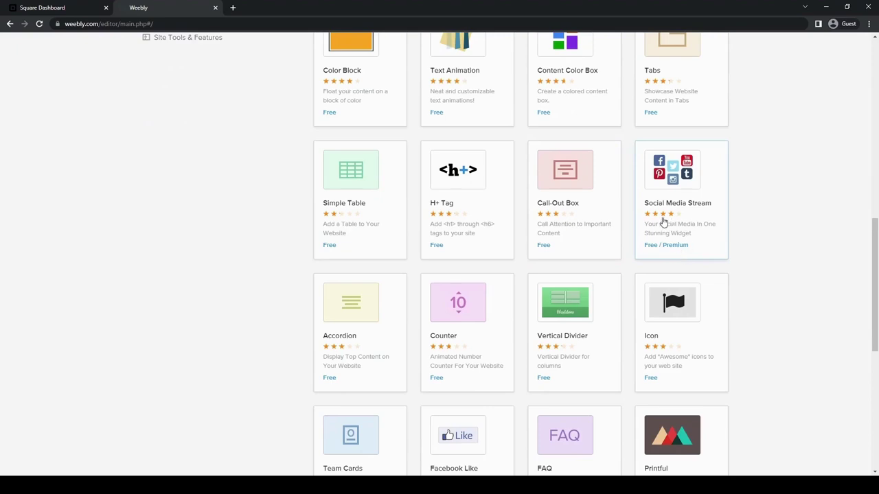
pyautogui.scroll(-2, 776, 239)
pyautogui.scroll(10, 781, 243)
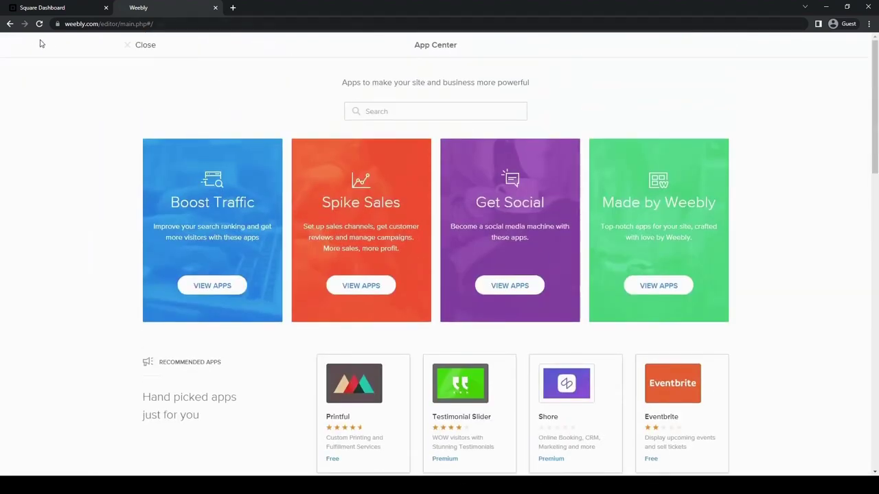
pyautogui.click(135, 48)
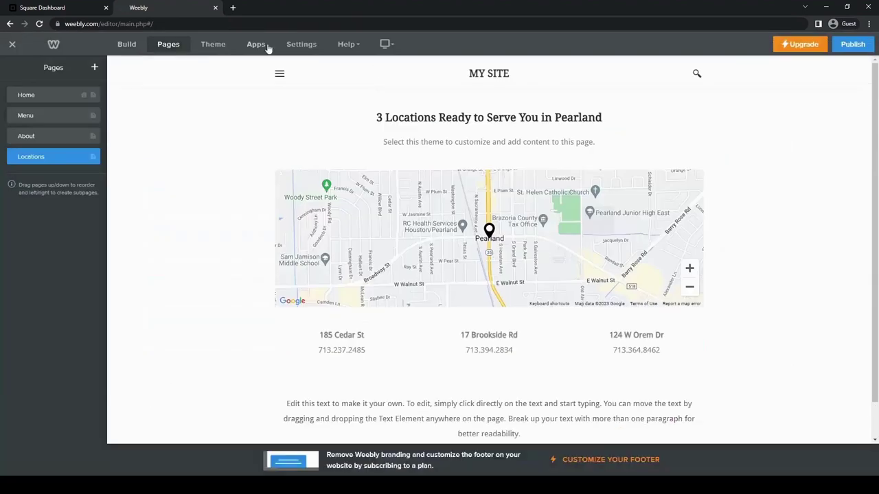
# Look through the site's General settings, from the site address and title down to the site formatting and cookie banner options
pyautogui.click(294, 50)
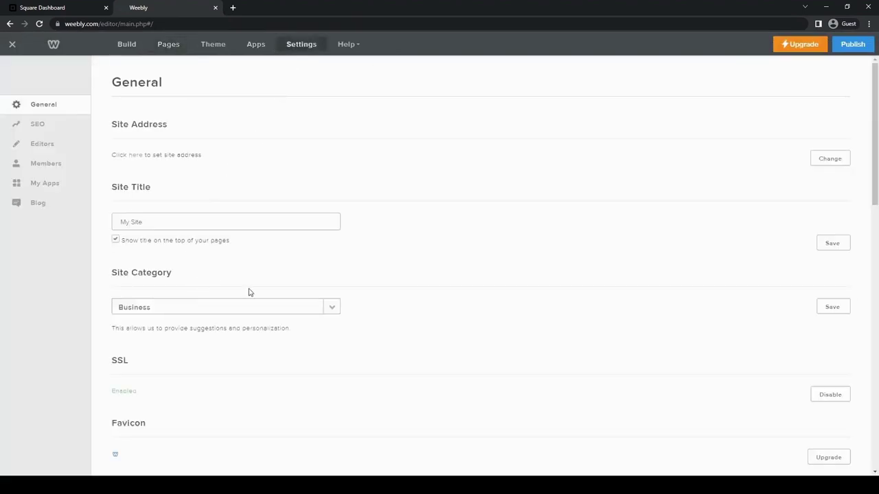
pyautogui.scroll(-3, 331, 349)
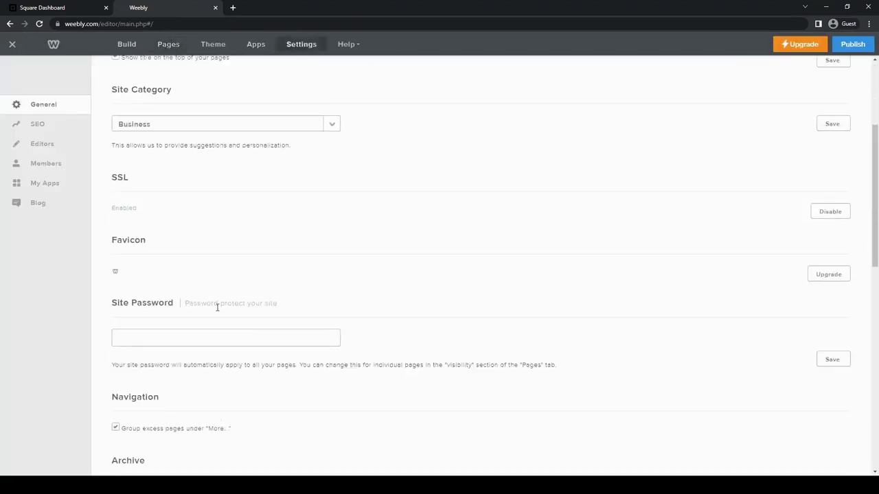
pyautogui.scroll(2, 217, 307)
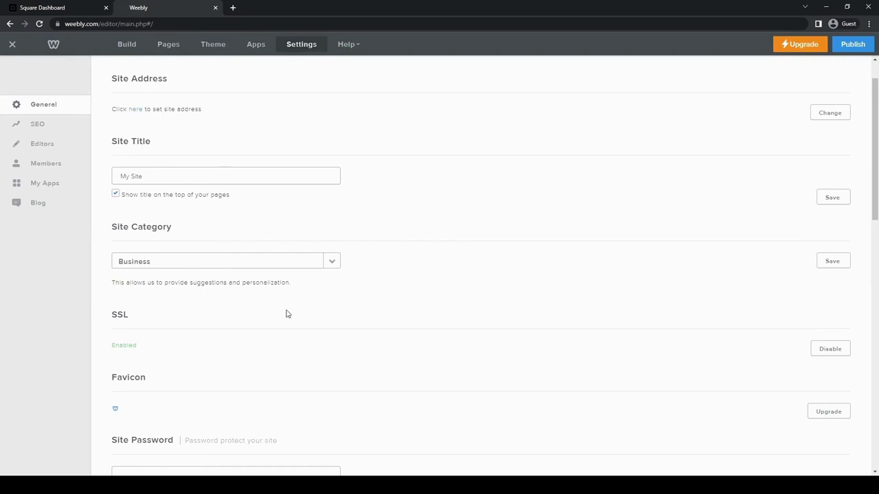
pyautogui.scroll(-2, 278, 307)
pyautogui.scroll(1, 48, 117)
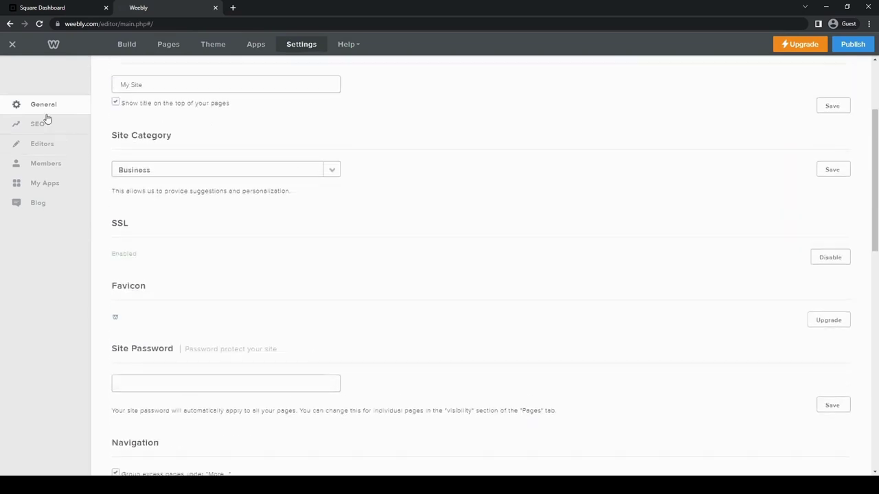
pyautogui.scroll(-3, 260, 340)
pyautogui.scroll(-4, 261, 338)
pyautogui.scroll(4, 263, 334)
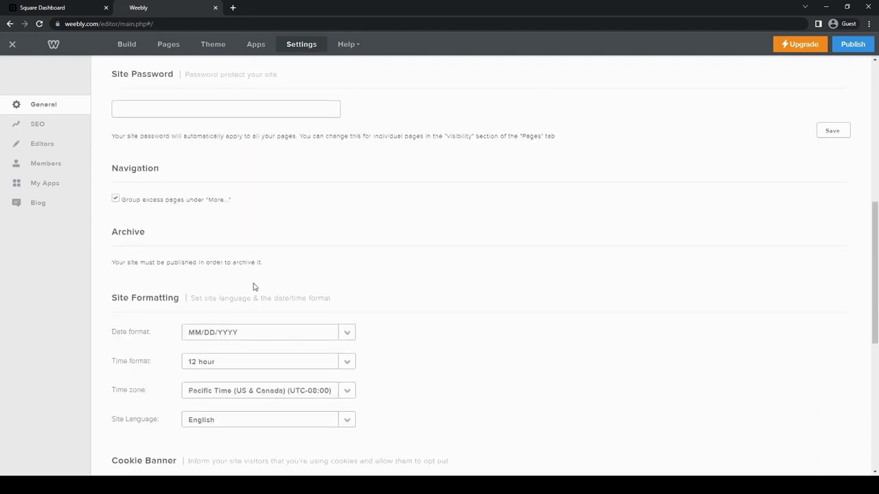
# View the site's SEO settings with the footer and header code fields, and its list of editors
pyautogui.click(49, 125)
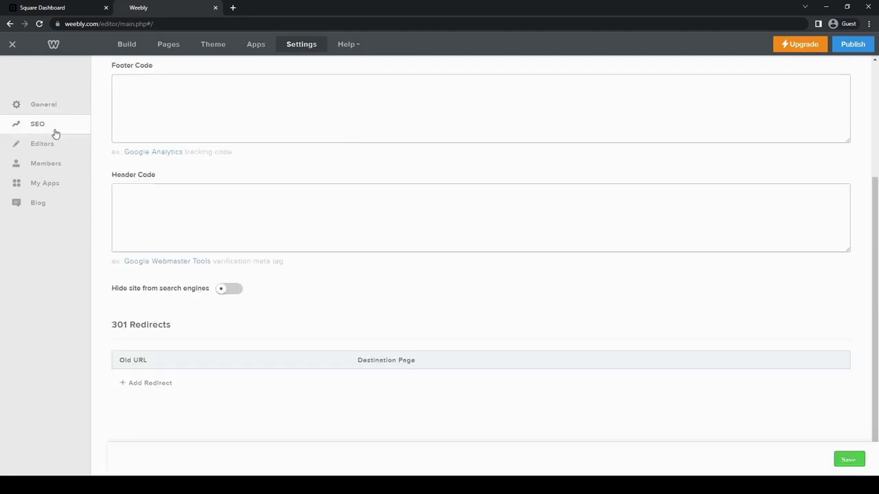
pyautogui.click(48, 145)
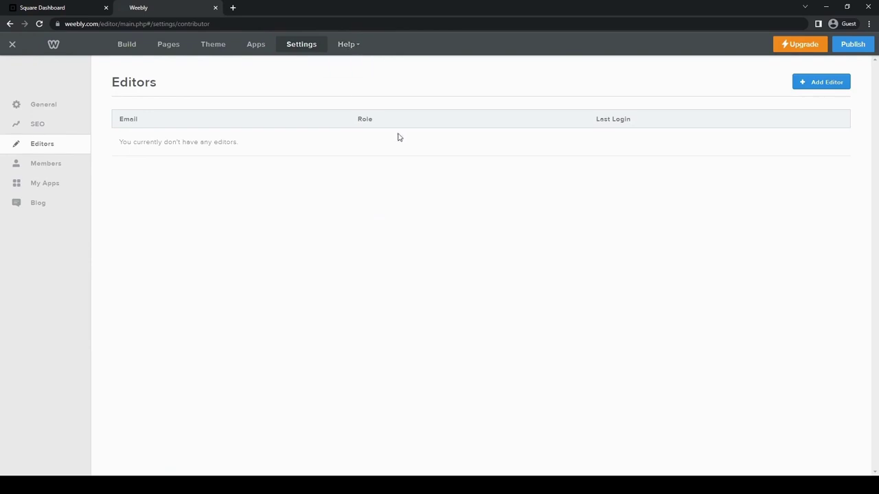
pyautogui.moveTo(347, 45)
# Return to the building elements, look over the Locations page, and bring up the site's page list
pyautogui.click(127, 51)
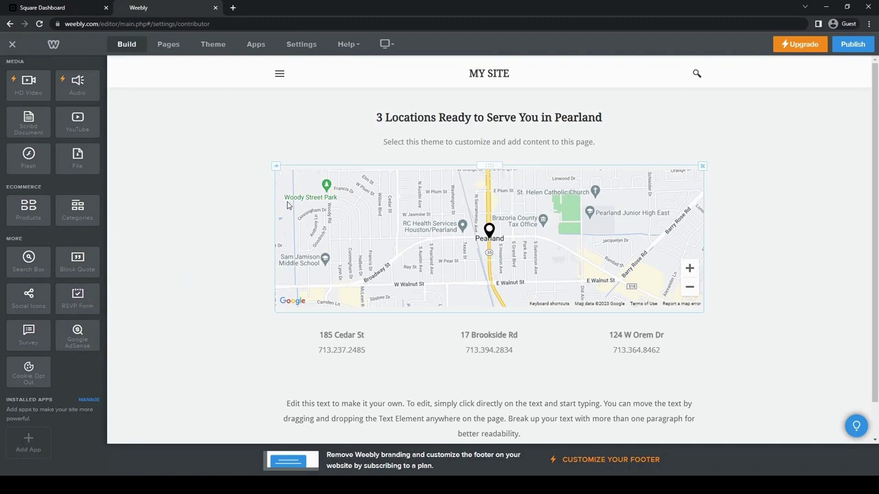
pyautogui.scroll(-1, 252, 255)
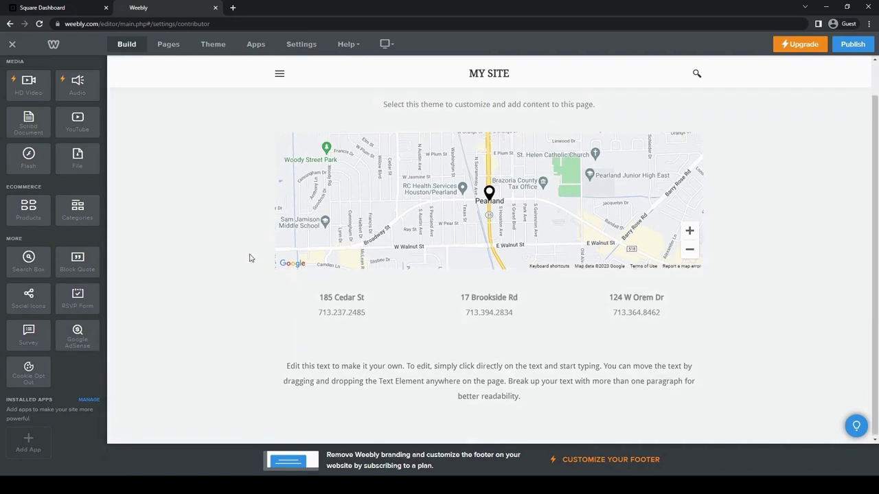
pyautogui.scroll(1, 245, 253)
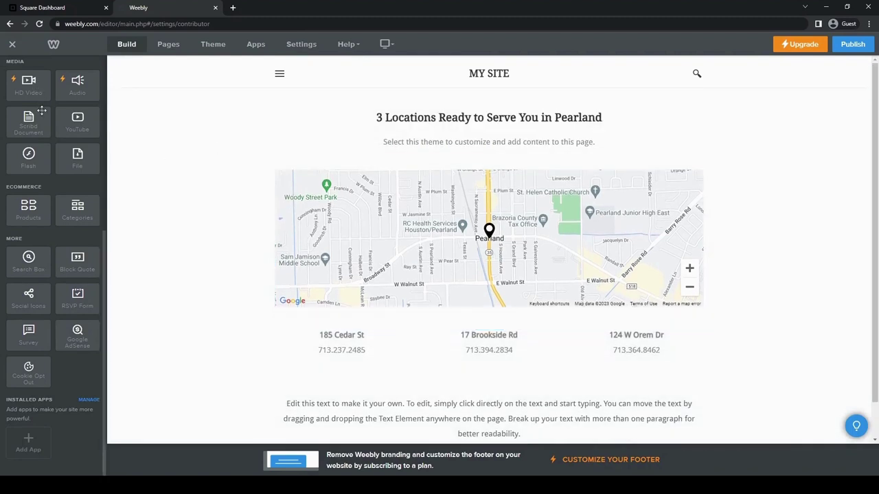
pyautogui.click(169, 45)
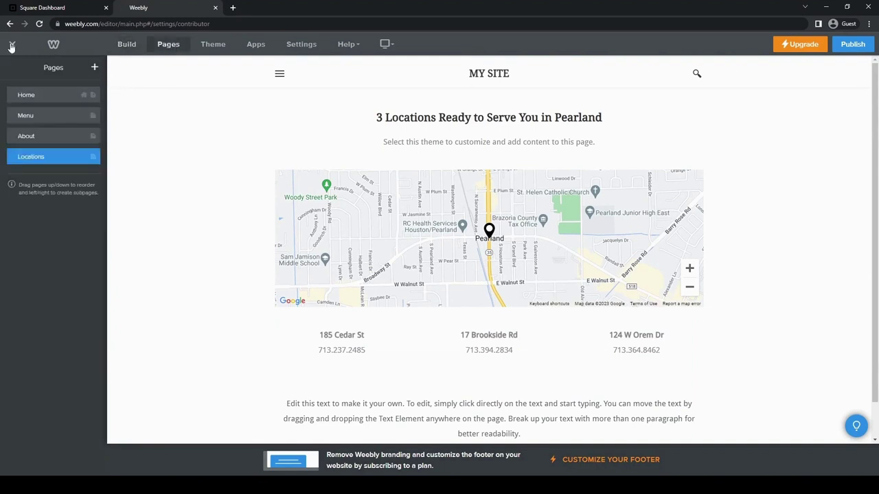
# Exit the editor to look over the site's Overview dashboard, and view the Square Dashboard briefly before returning to it
pyautogui.click(124, 44)
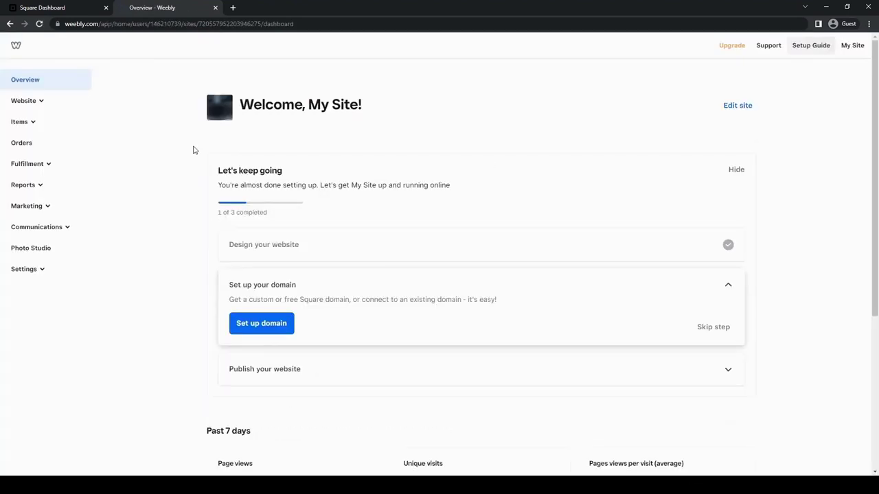
pyautogui.scroll(-4, 193, 175)
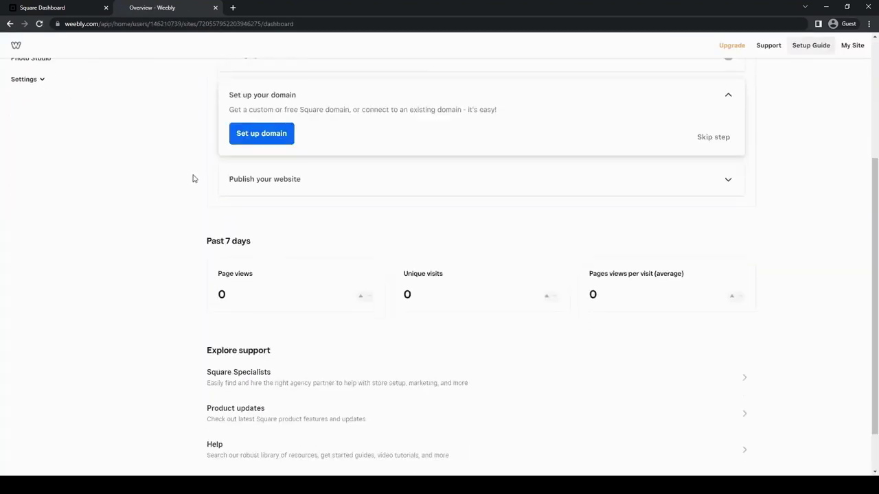
pyautogui.scroll(4, 193, 178)
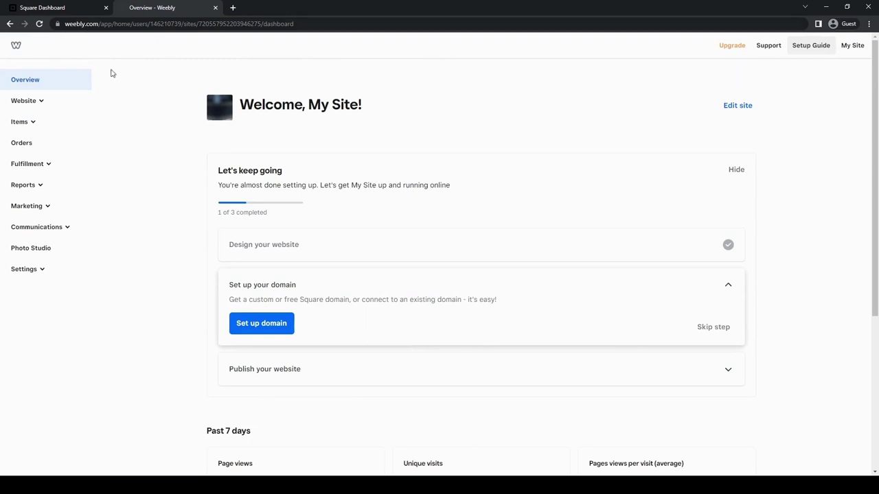
pyautogui.click(98, 9)
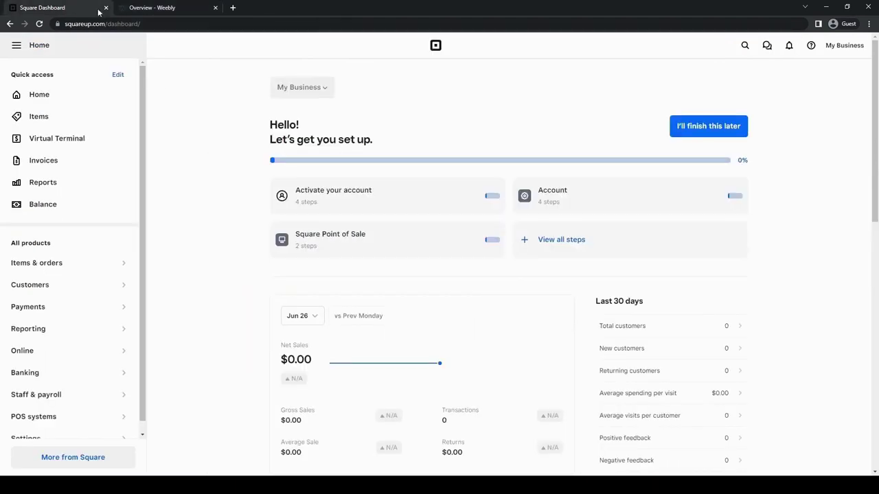
pyautogui.click(187, 10)
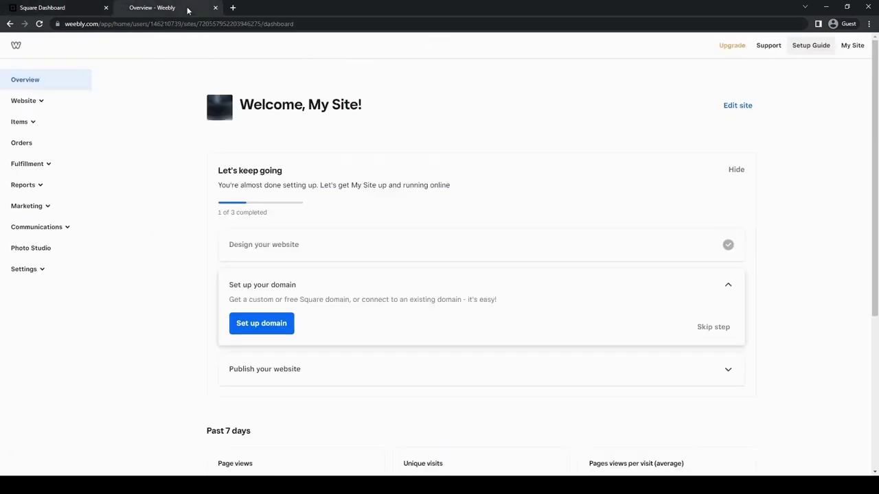